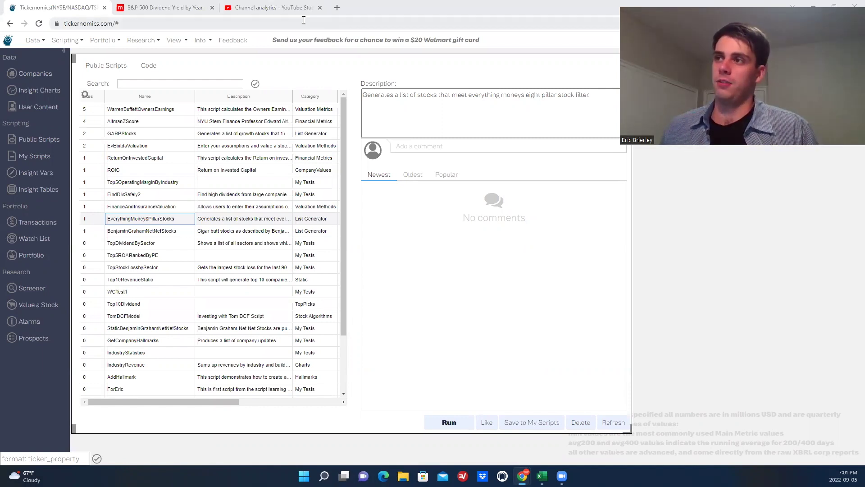
- View the channel's audience analytics in YouTube Studio and switch to the Everything Money 8 Pillars workbook in Excel
left_click(271, 8)
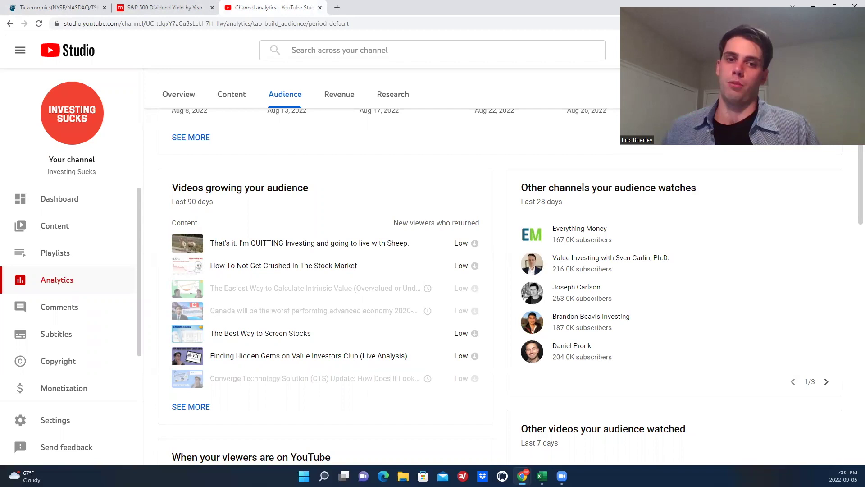
mouse_move(541, 476)
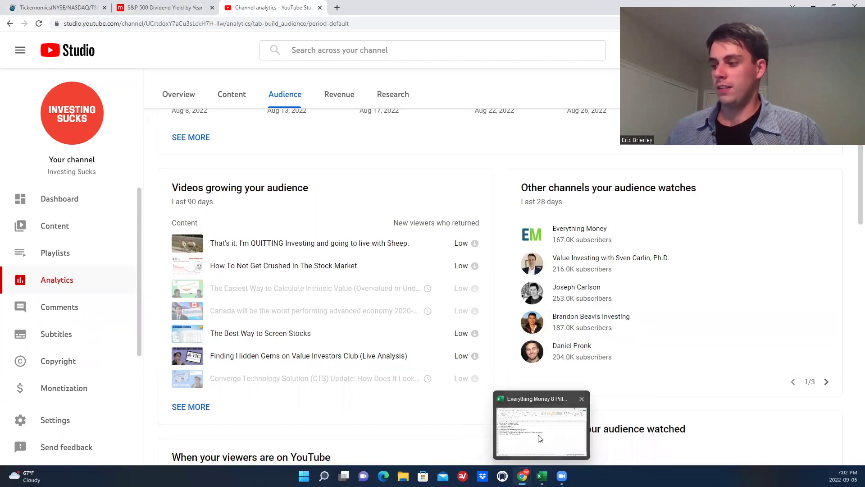
left_click(540, 435)
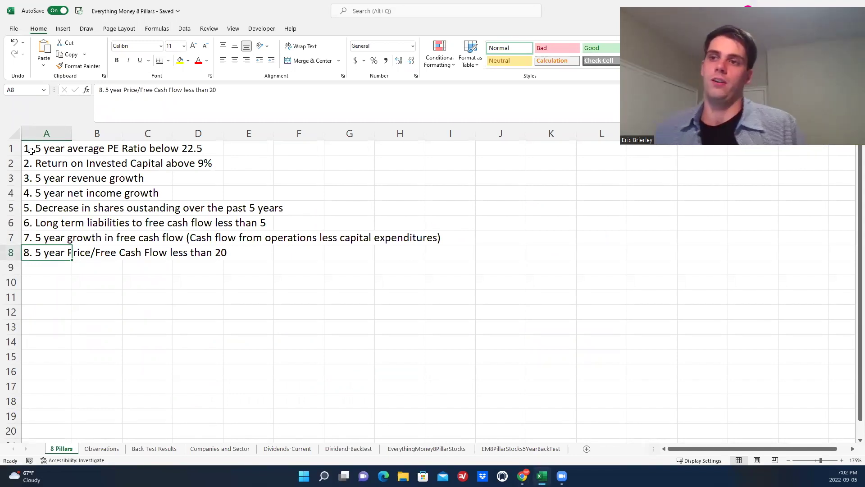
- Go through the eight stock-screening criteria in cells A1 to A8 of the 8 Pillars sheet
left_click_drag(30, 150, 41, 254)
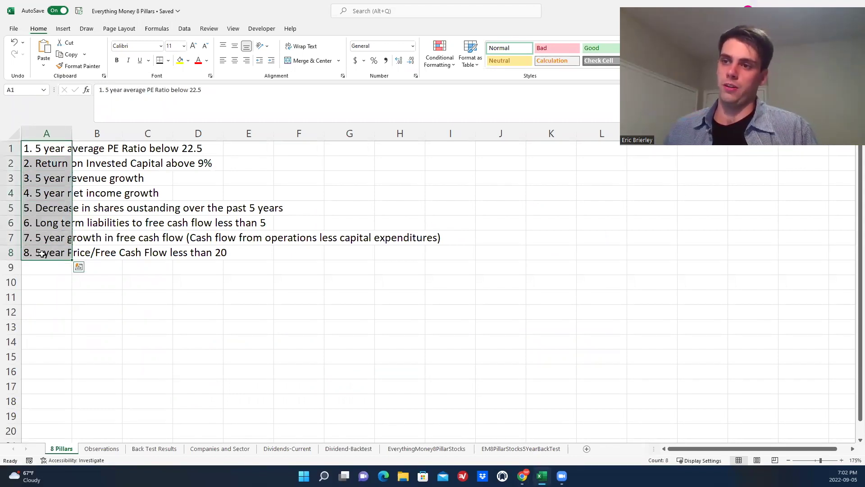
left_click(44, 153)
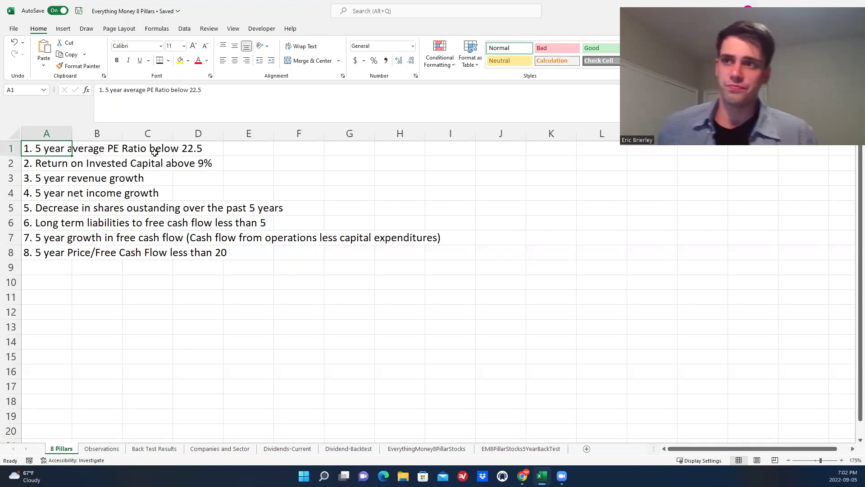
left_click(43, 161)
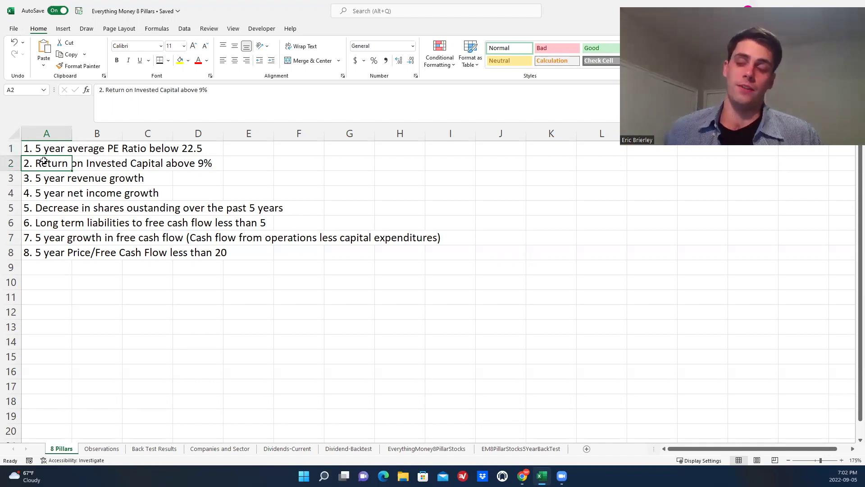
left_click(41, 181)
left_click(43, 197)
left_click(44, 178)
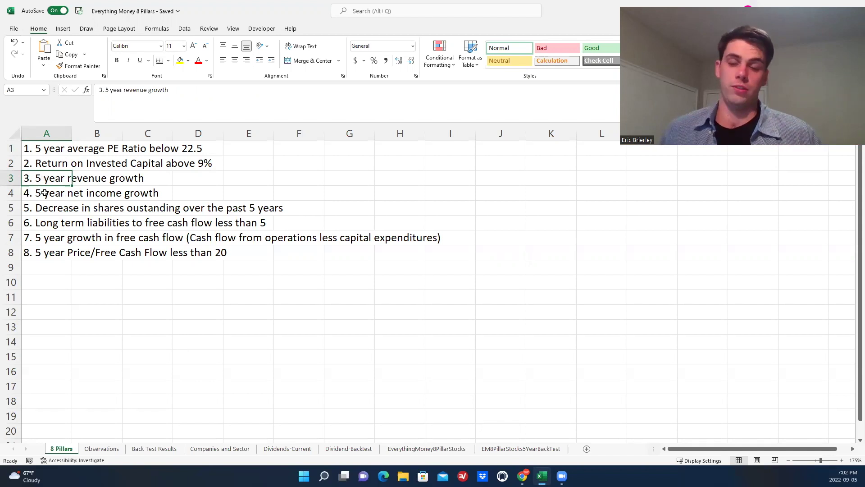
left_click(48, 209)
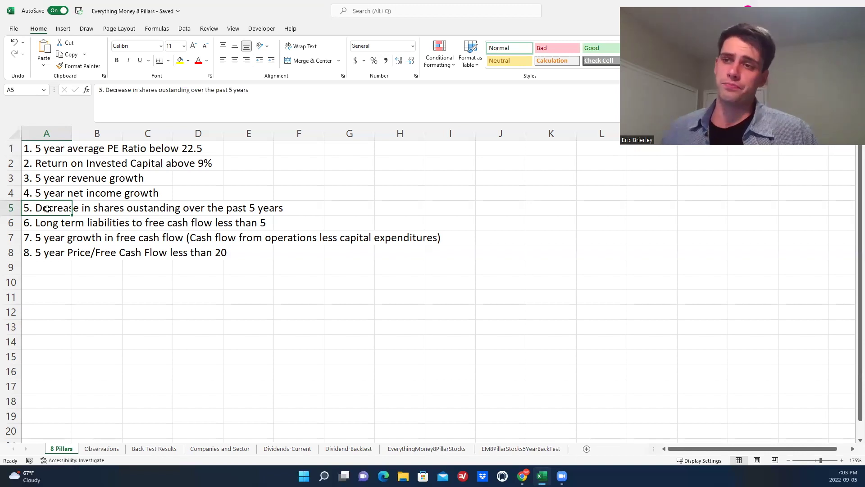
left_click(47, 221)
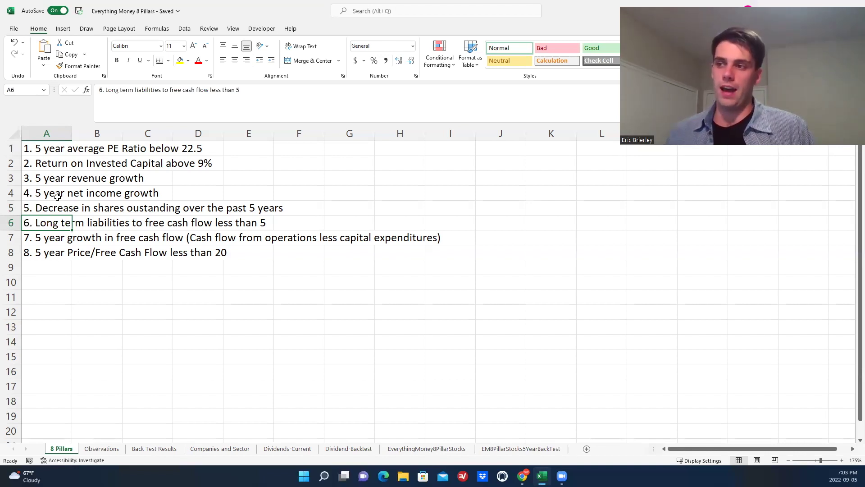
left_click(50, 237)
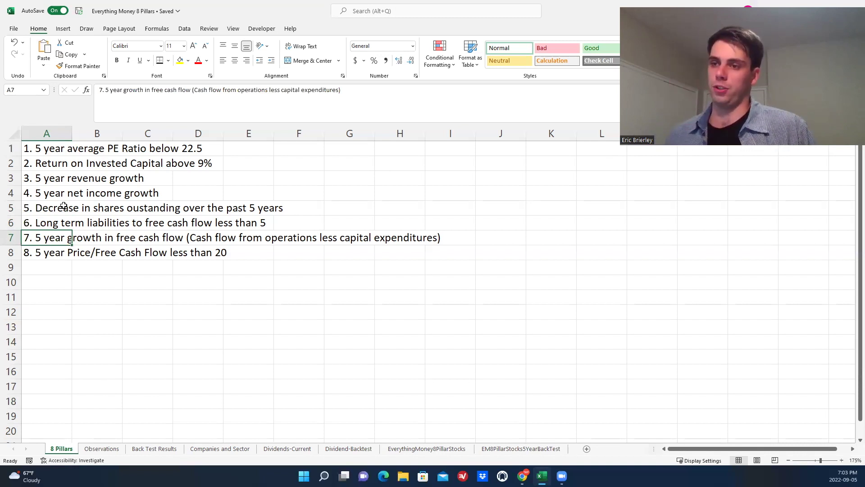
left_click(57, 249)
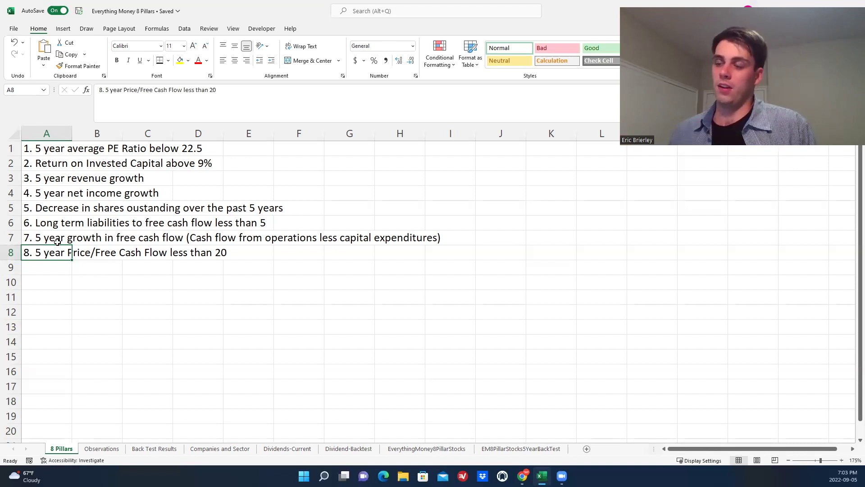
left_click(51, 150)
left_click(41, 252)
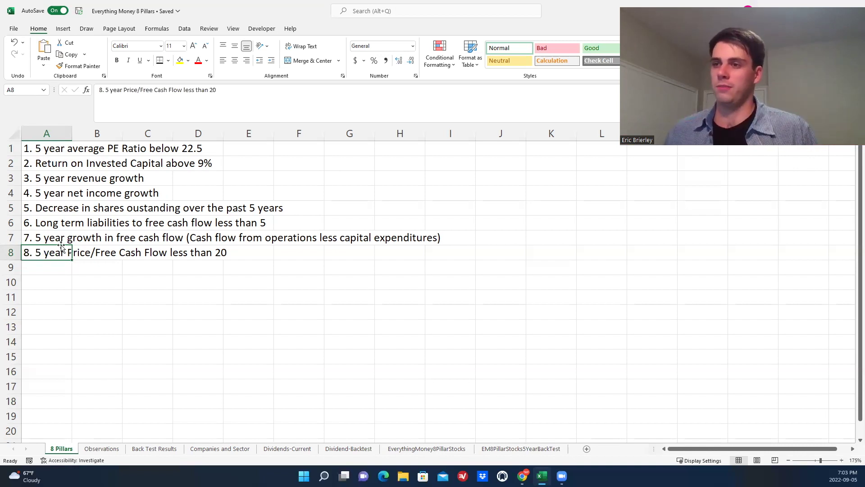
left_click(55, 205)
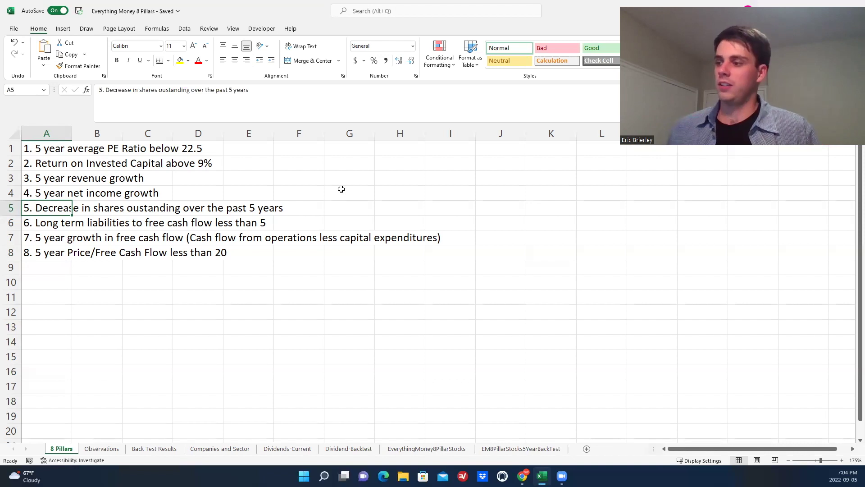
- Switch to the Tickernomics site in Chrome and select EverythingMoney8PillarStocks among the public scripts
left_click(522, 475)
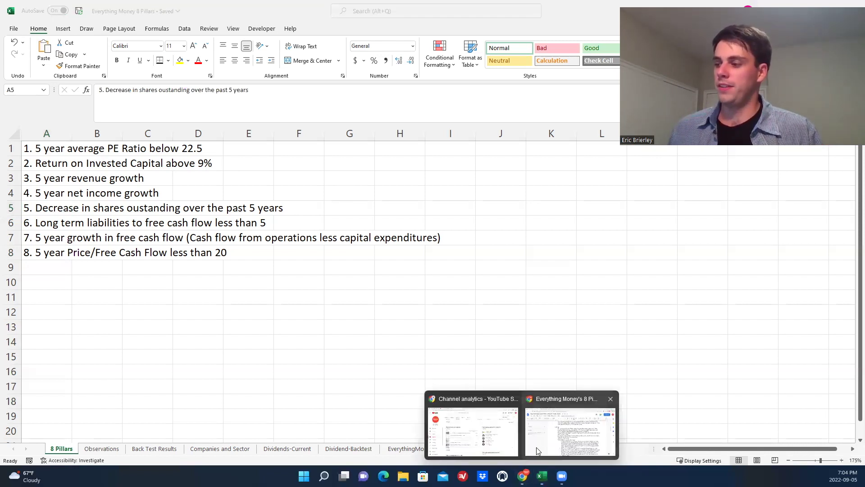
left_click(473, 428)
left_click(72, 13)
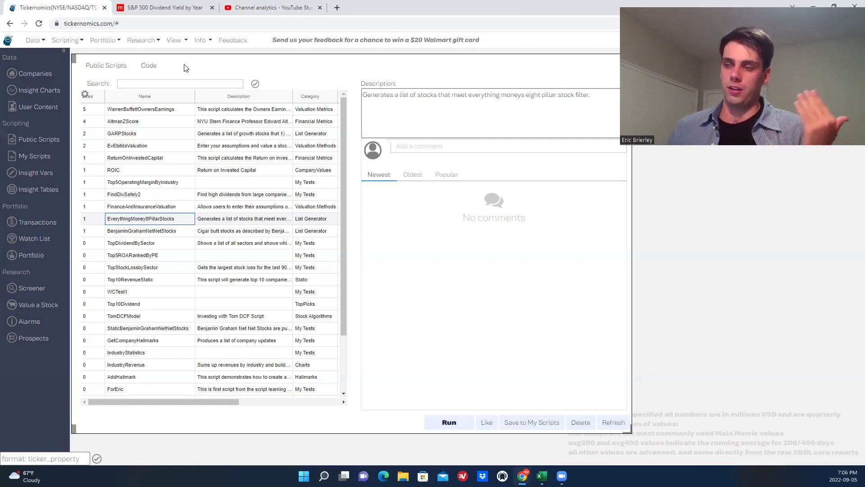
left_click(45, 144)
left_click(116, 221)
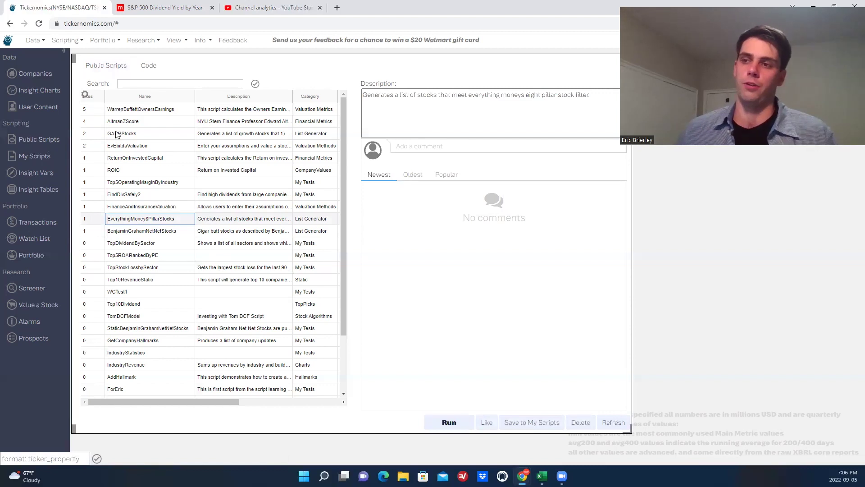
- Open the personal script list, run the EverythingMoney8PillarStocks script and read its output
left_click(39, 156)
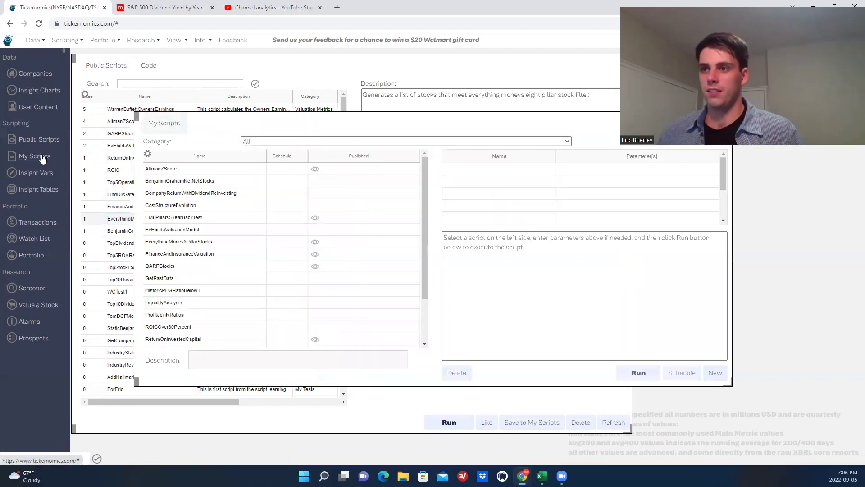
left_click_drag(276, 124, 226, 88)
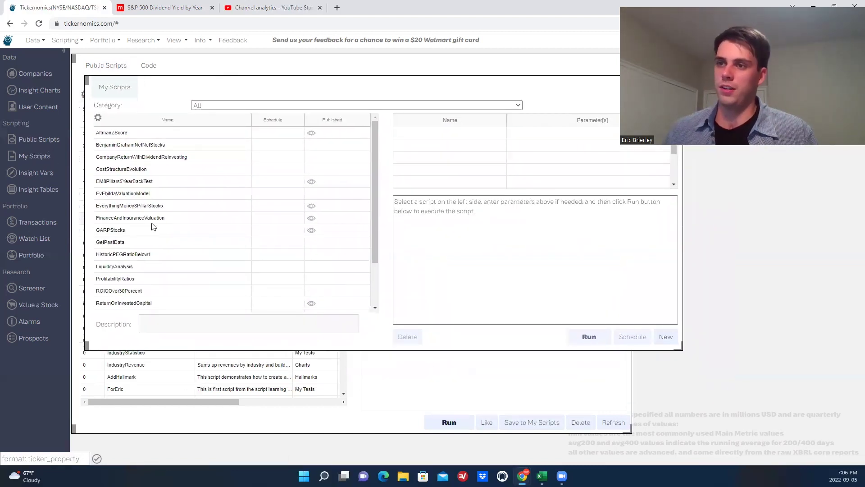
left_click(142, 207)
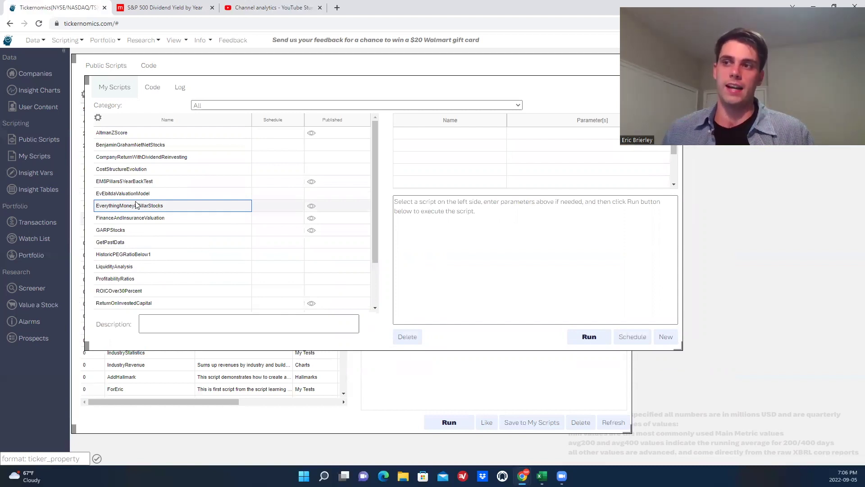
left_click(148, 184)
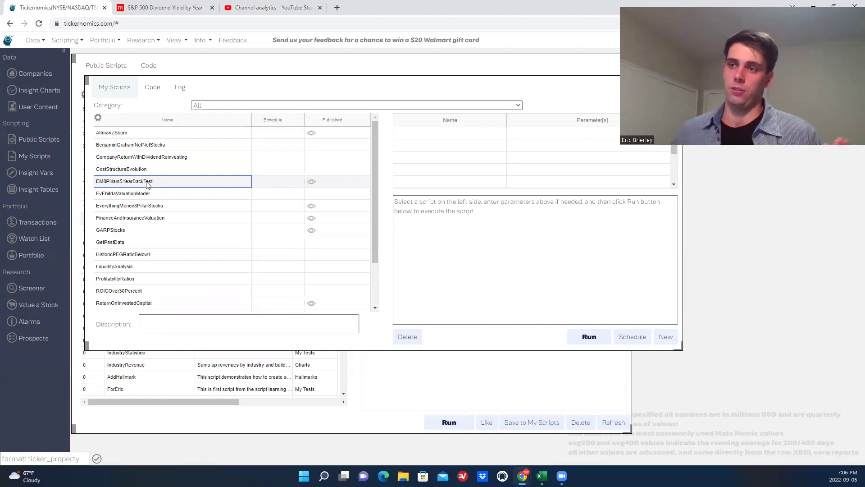
left_click(150, 207)
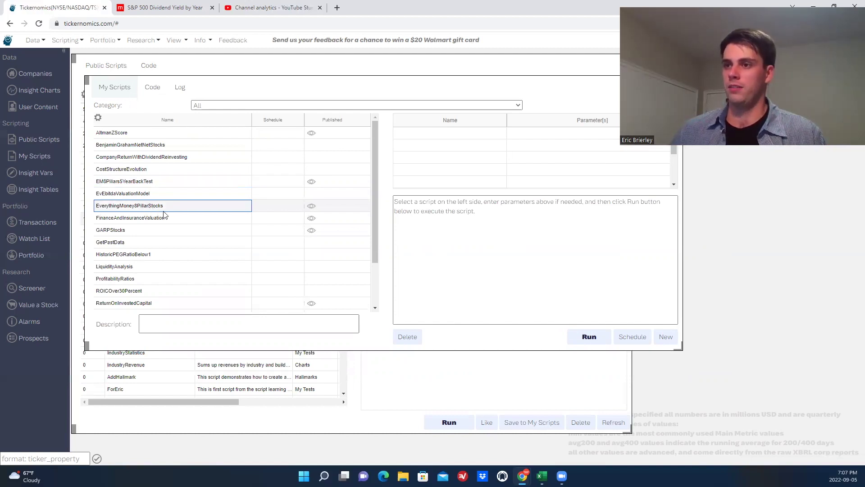
left_click(597, 337)
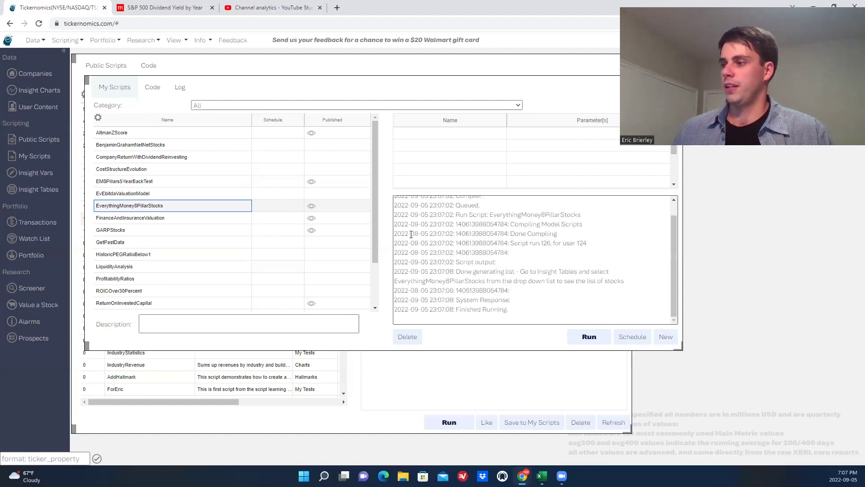
left_click_drag(460, 271, 624, 281)
left_click(555, 274)
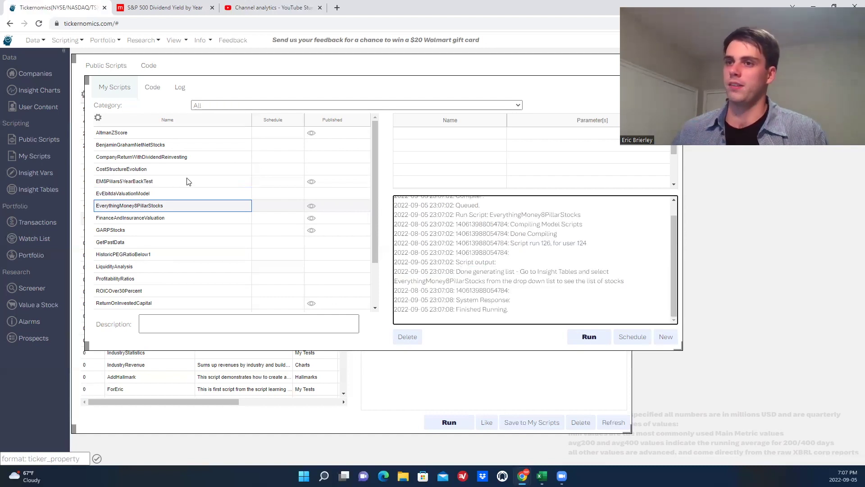
- Open the EverythingMoney8PillarStocks insight table in an enlarged window, look through its stocks and metrics, and close it
left_click(53, 192)
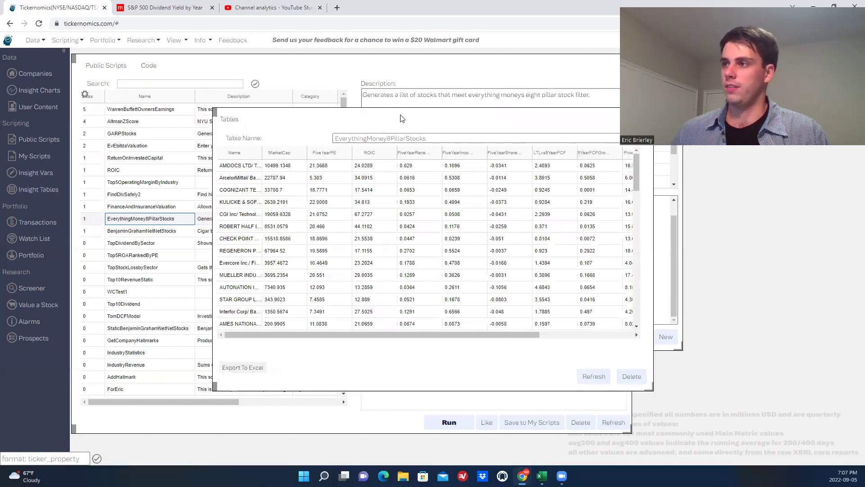
left_click_drag(404, 120, 252, 70)
left_click(491, 325)
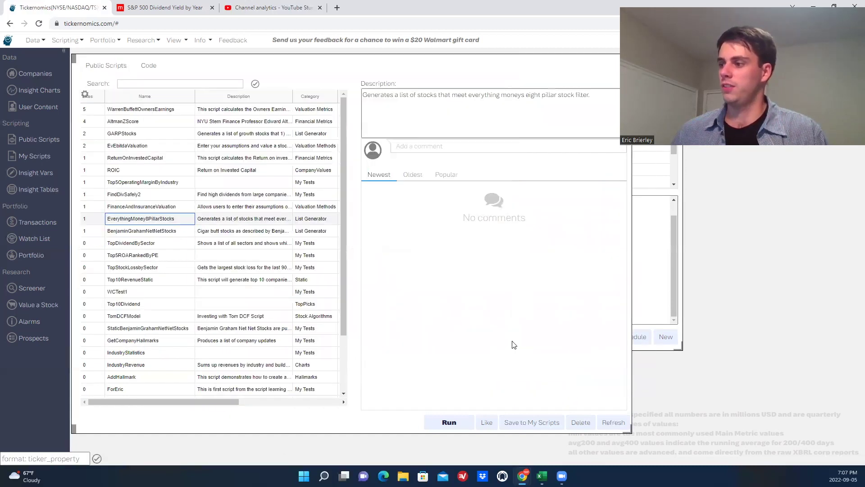
left_click(53, 196)
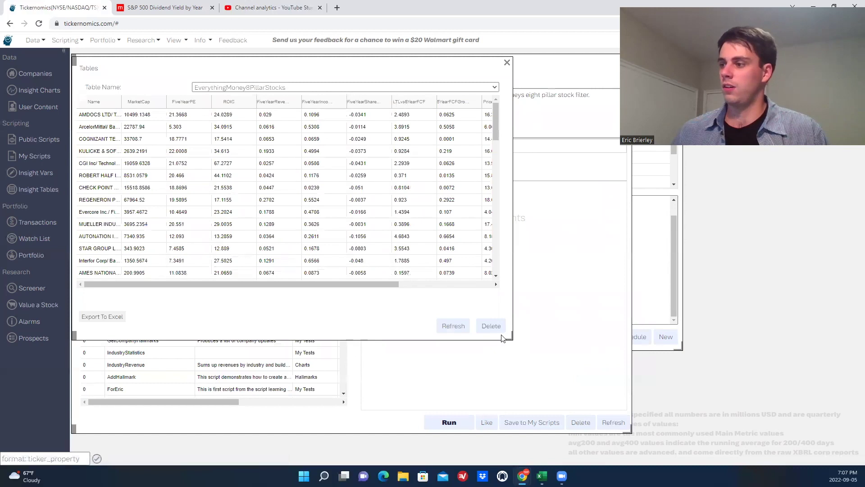
left_click_drag(513, 342, 569, 397)
scroll(216, 166, "down", 8)
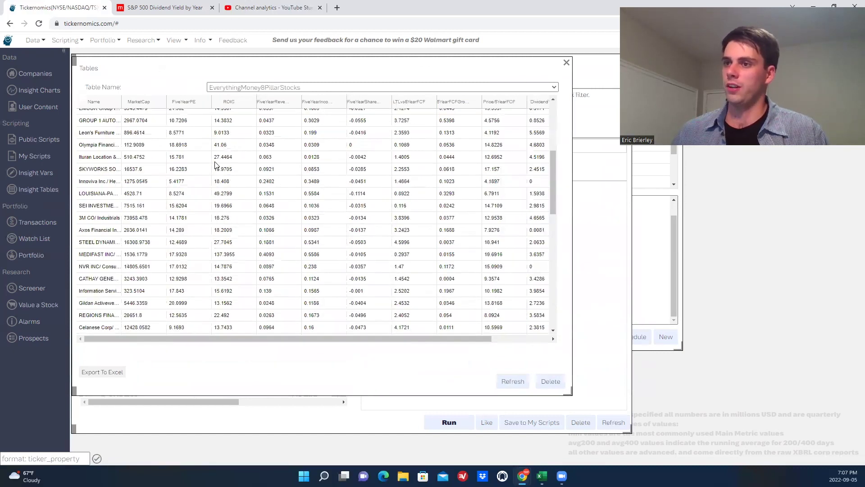
scroll(207, 163, "up", 10)
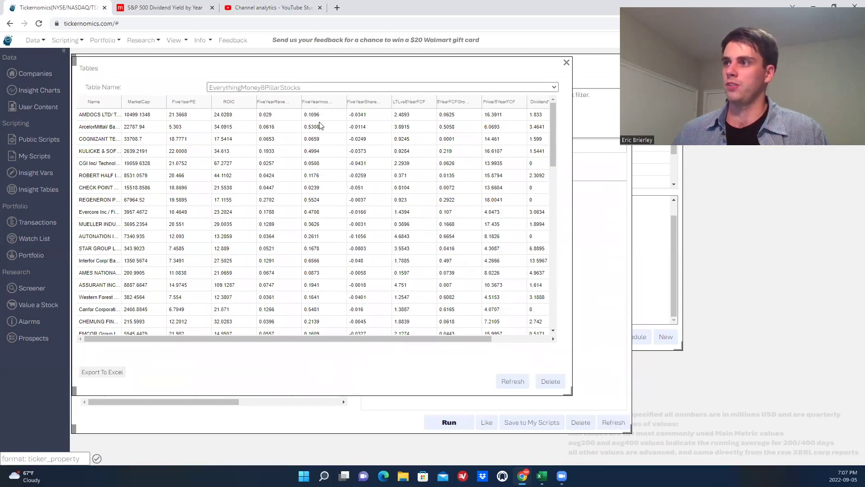
left_click(567, 63)
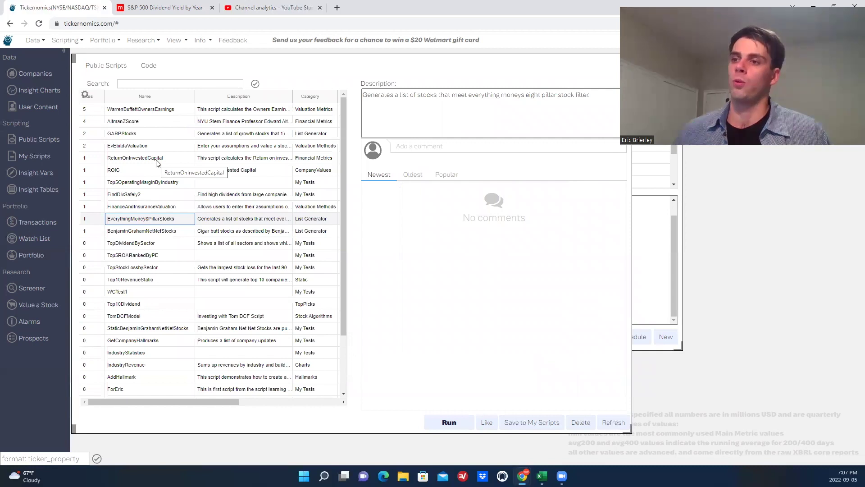
- Close the public scripts window and run the EM8Pillars5YearBackTest script from the personal scripts
left_click_drag(452, 67, 446, 147)
key("Escape")
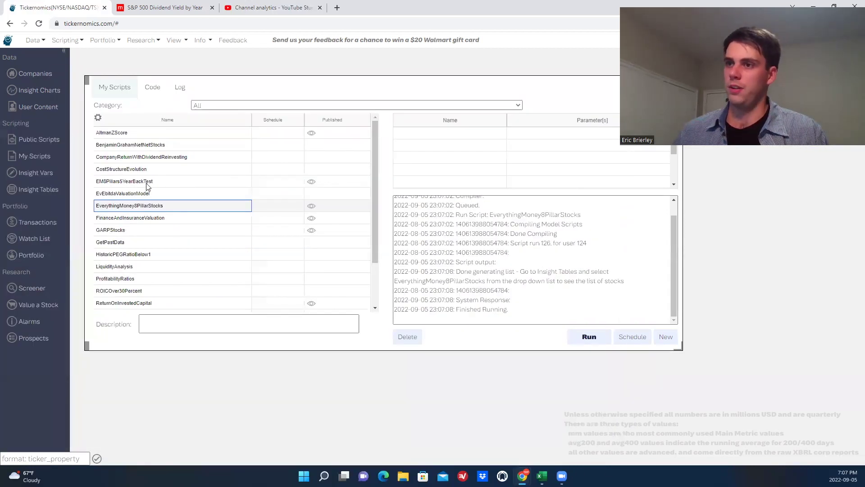
left_click(144, 182)
left_click(575, 333)
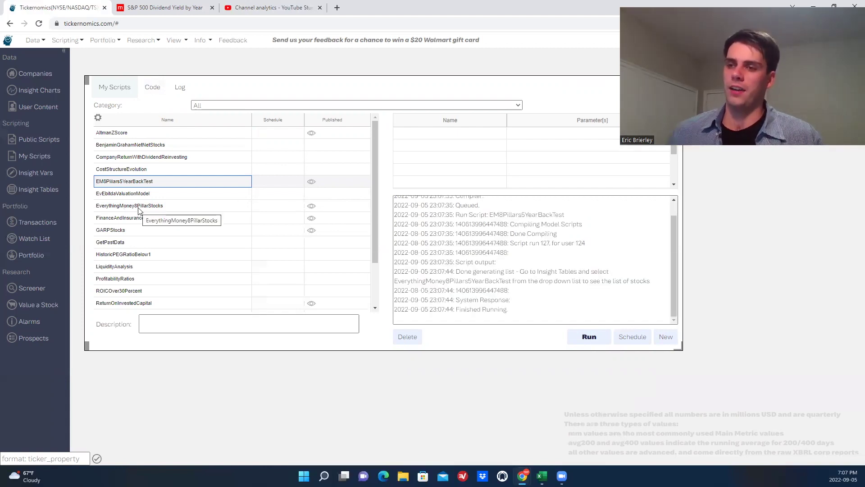
- Open the insight tables, choose the EM8PillarStocks5YearBackTest table and look through its stocks
left_click(52, 192)
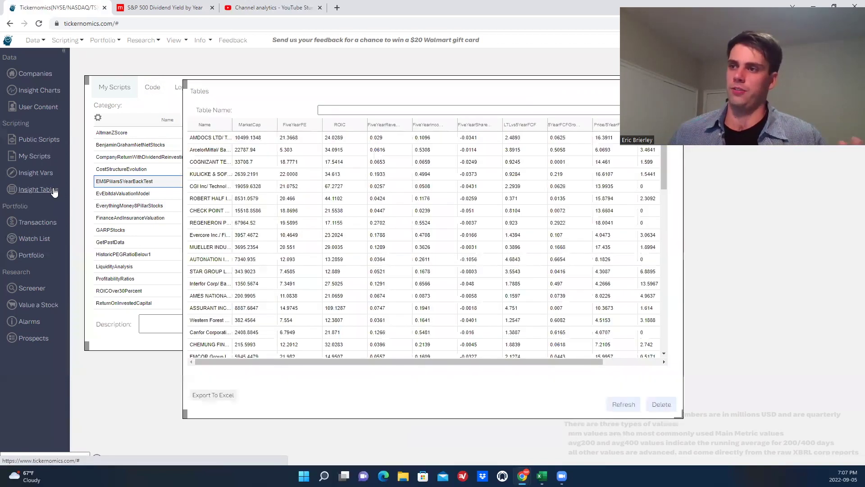
left_click(276, 98)
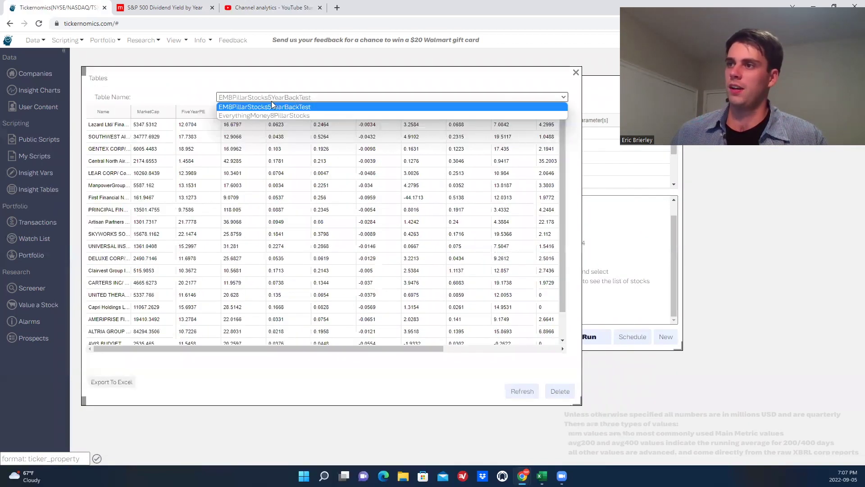
left_click(266, 108)
scroll(190, 184, "down", 1)
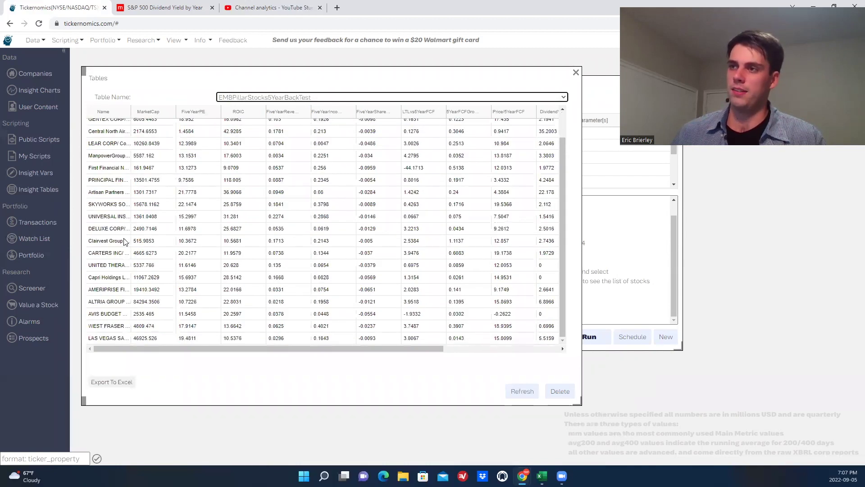
- Switch to the EverythingMoney8PillarStocks table and look through its full list of stocks for comparison with the back test
left_click(321, 98)
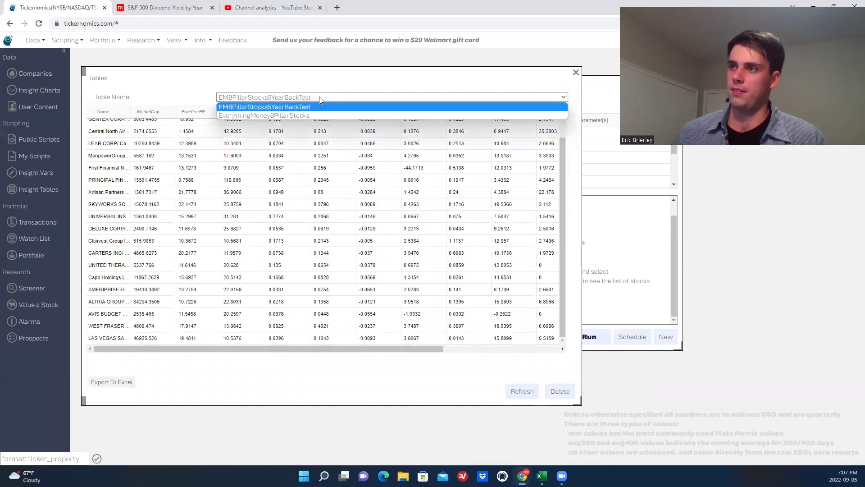
left_click(285, 115)
scroll(189, 161, "down", 2)
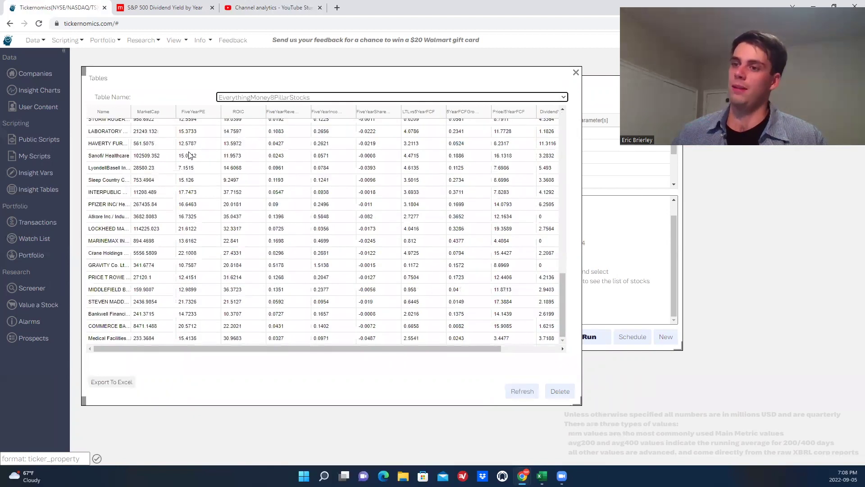
scroll(234, 146, "down", 2)
scroll(239, 151, "up", 4)
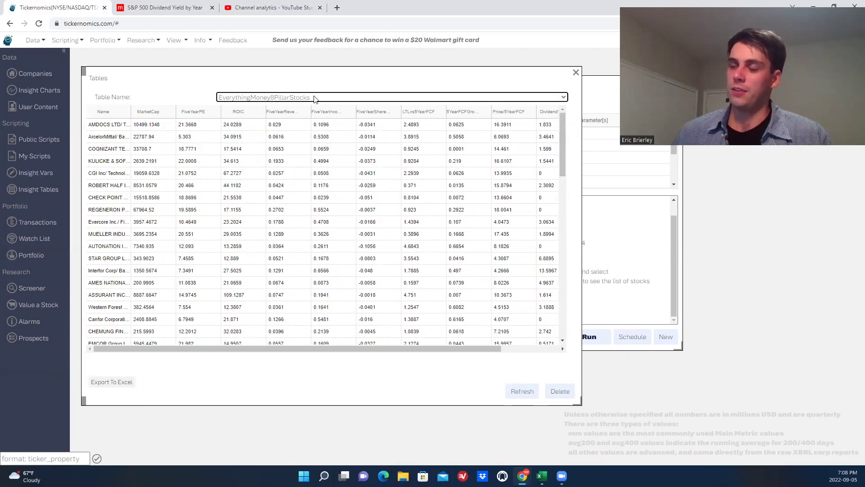
- Return to the EM8PillarStocks5YearBackTest table and examine its stocks and metrics
left_click(314, 99)
left_click(303, 110)
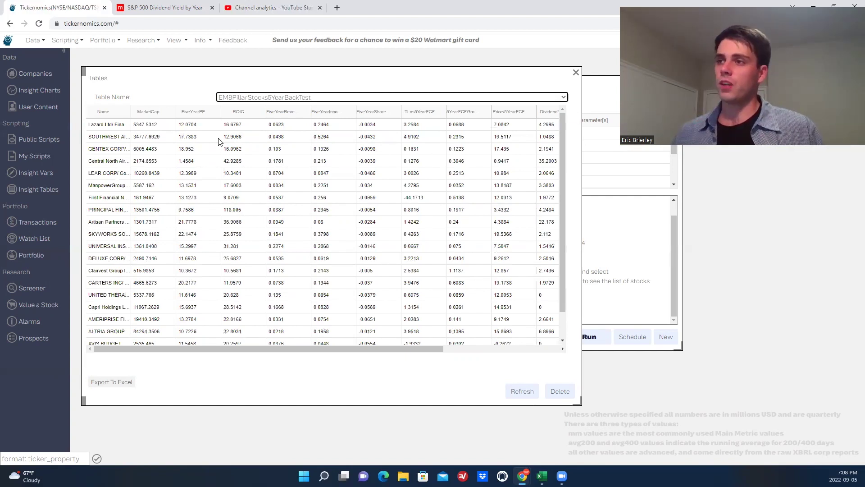
left_click(304, 98)
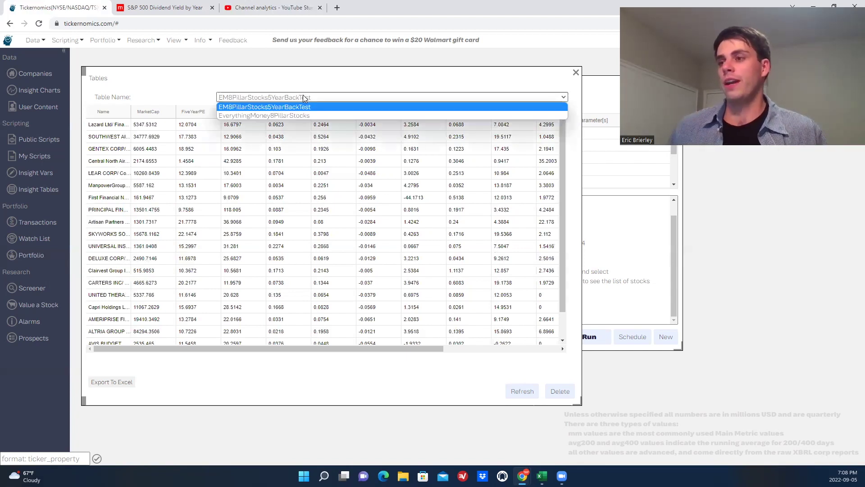
left_click(301, 98)
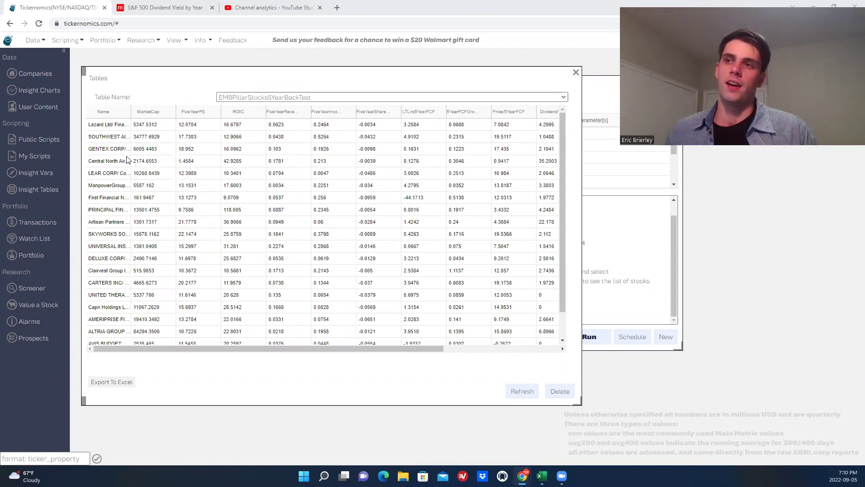
- Open the companies window and examine NextEra Energy's quarterly financials, from the balance sheet down to the income statement
left_click(49, 74)
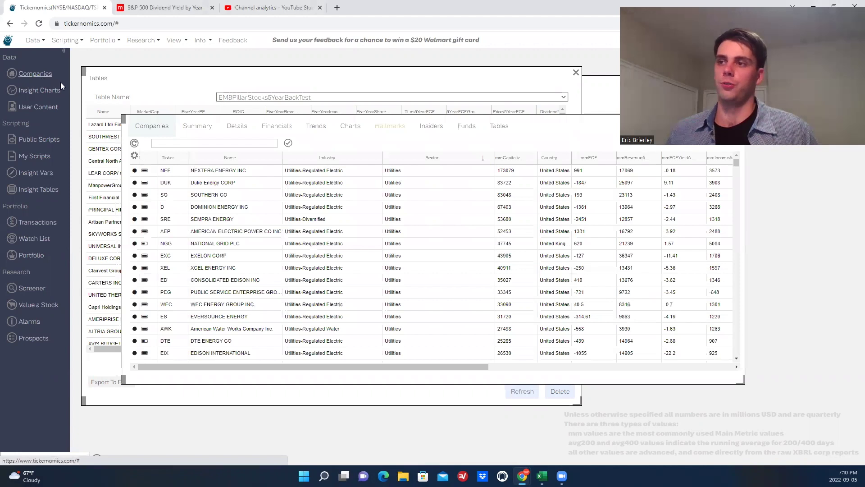
left_click(277, 126)
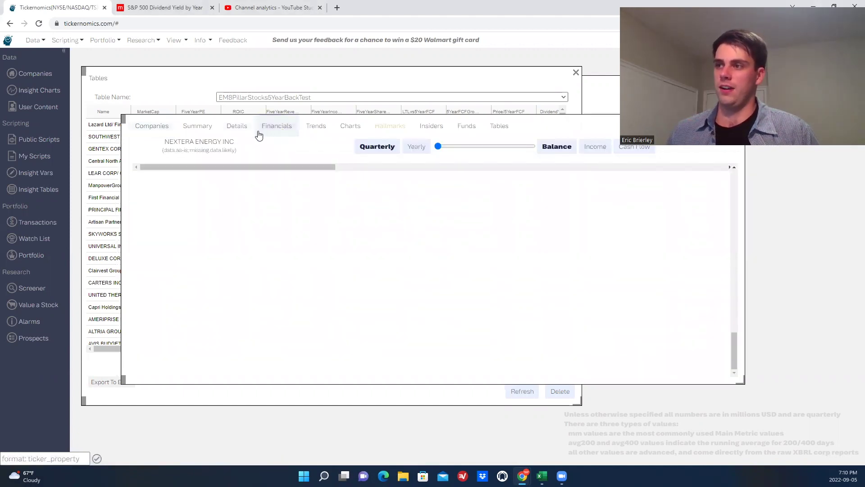
scroll(732, 306, "up", 2)
scroll(734, 252, "up", 8)
scroll(735, 200, "up", 5)
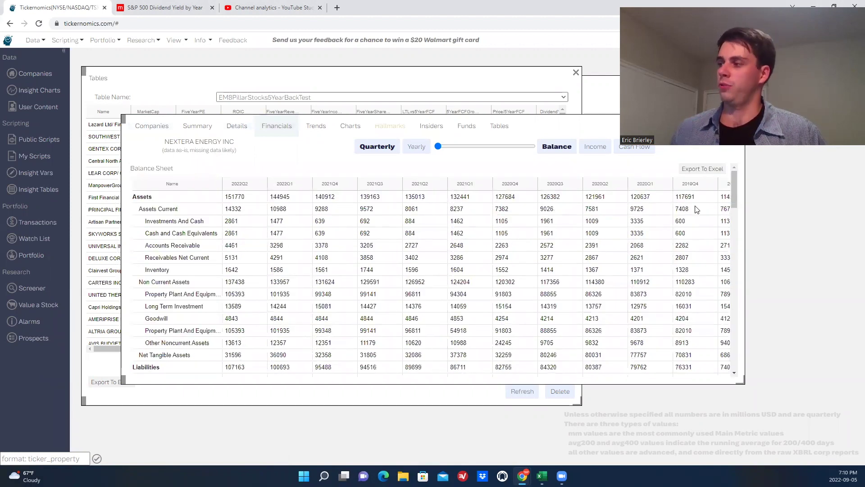
scroll(697, 209, "down", 2)
scroll(699, 271, "down", 2)
scroll(697, 275, "down", 4)
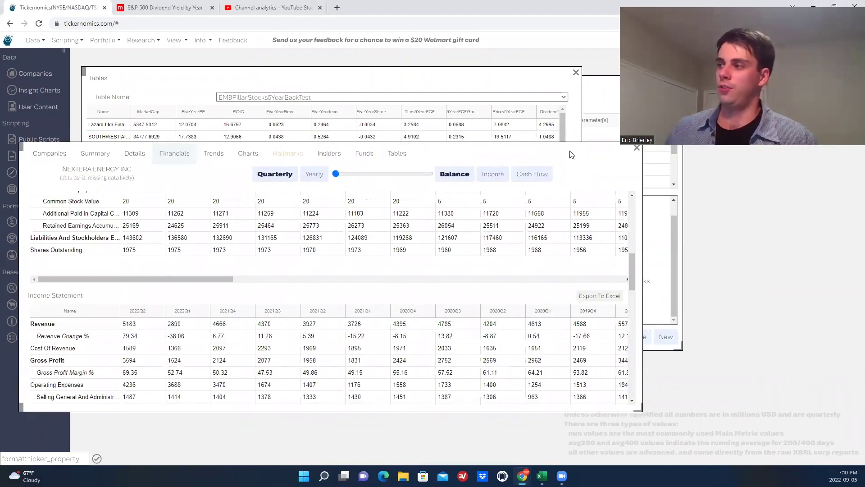
- Switch to the Everything Money 8 Pillars workbook in Excel and enlarge the Observations sheet to 145%
key("alt+Tab")
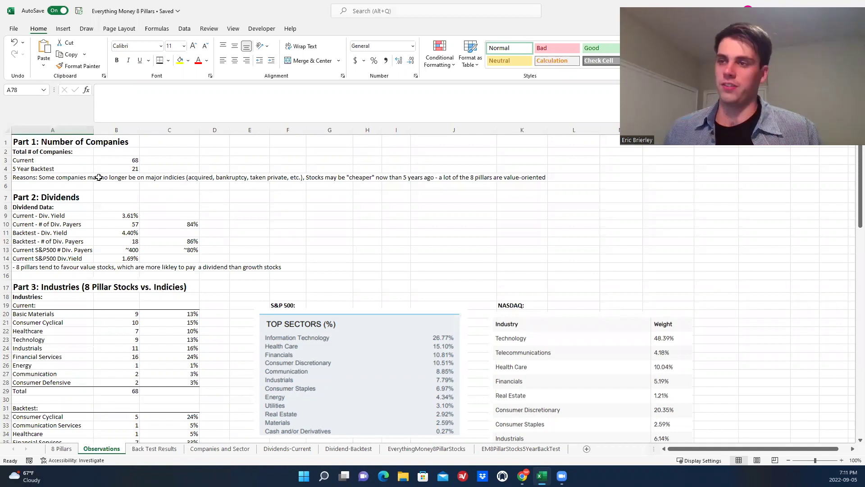
scroll(98, 177, "up", 3)
left_click_drag(731, 442, 709, 443)
scroll(241, 249, "up", 2)
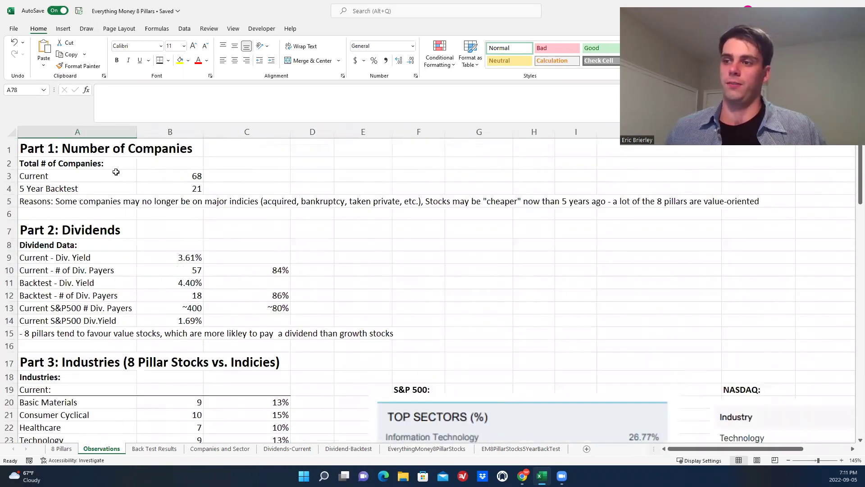
- Review Part 1 of the Observations sheet: the current and 5-year back-test company counts and the reasons for their difference
left_click(78, 154)
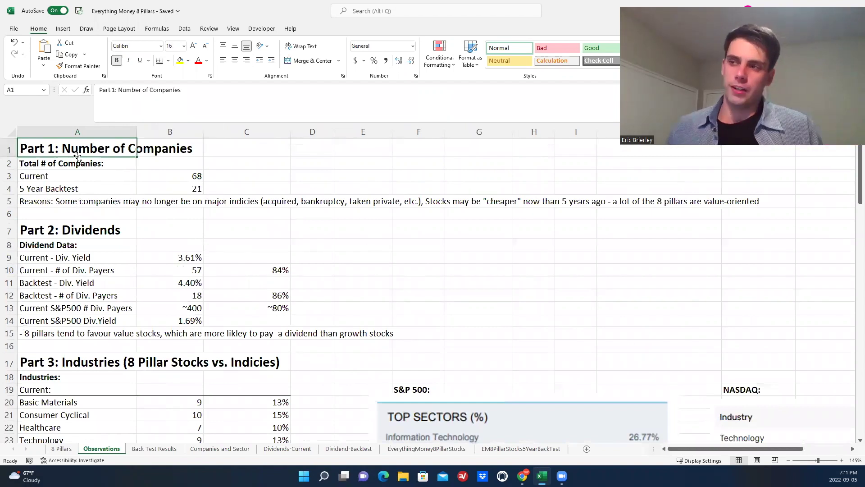
left_click(72, 175)
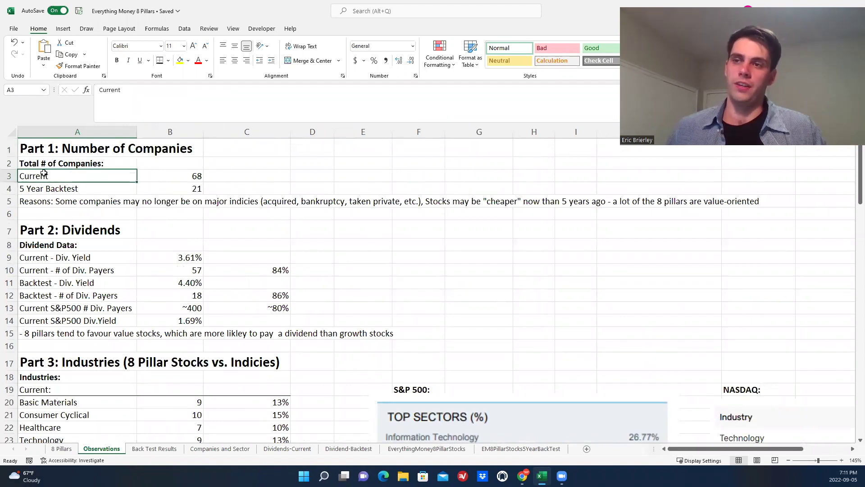
left_click(191, 177)
left_click(119, 190)
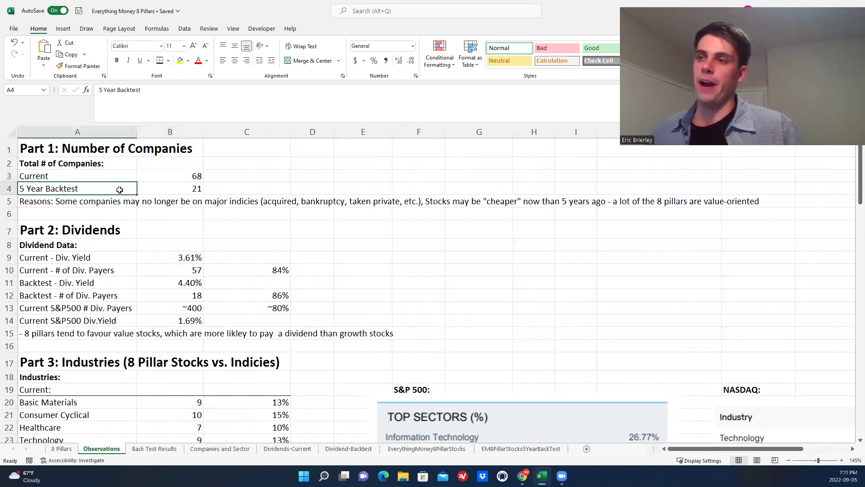
left_click(140, 189)
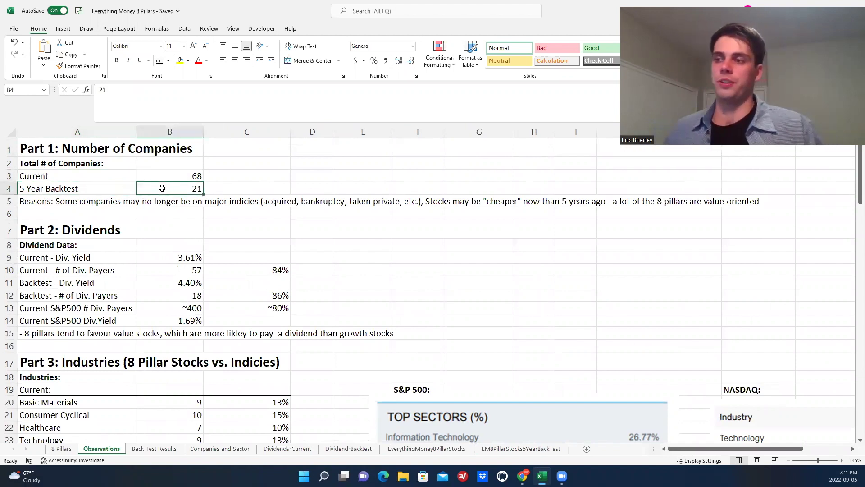
left_click(67, 201)
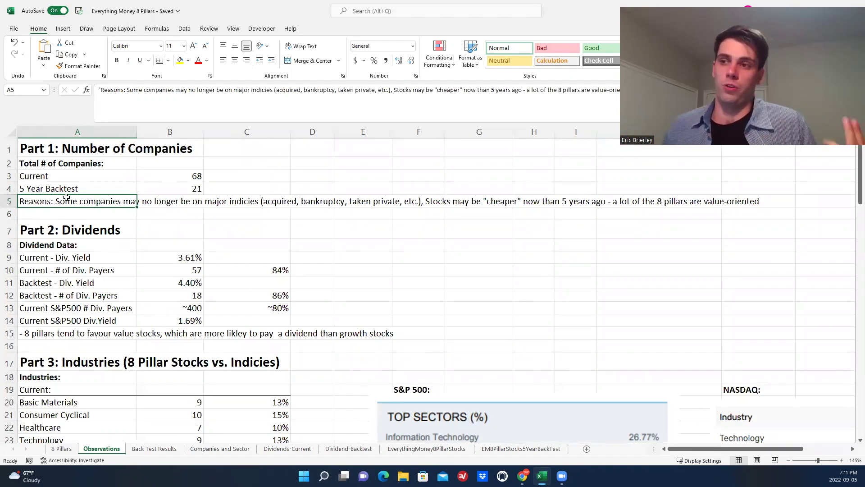
left_click(160, 214)
left_click(113, 208)
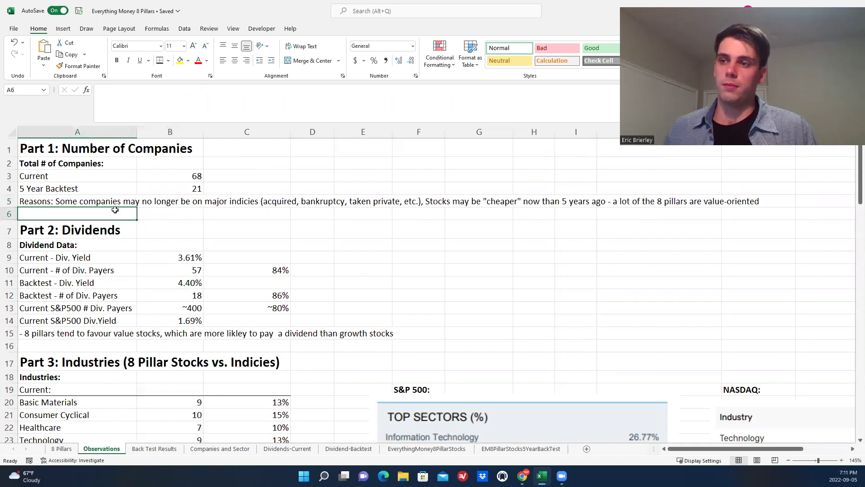
- Review Part 2's current dividend yield, number of dividend payers and their share of all current companies
left_click(125, 231)
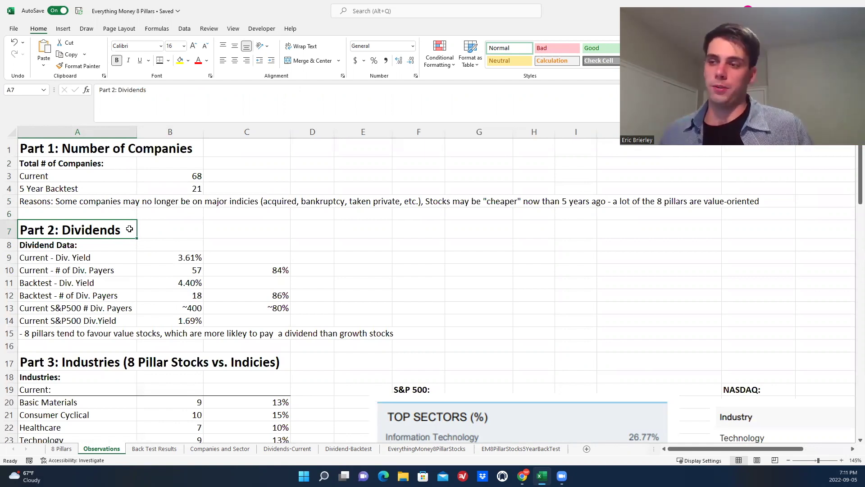
left_click(81, 264)
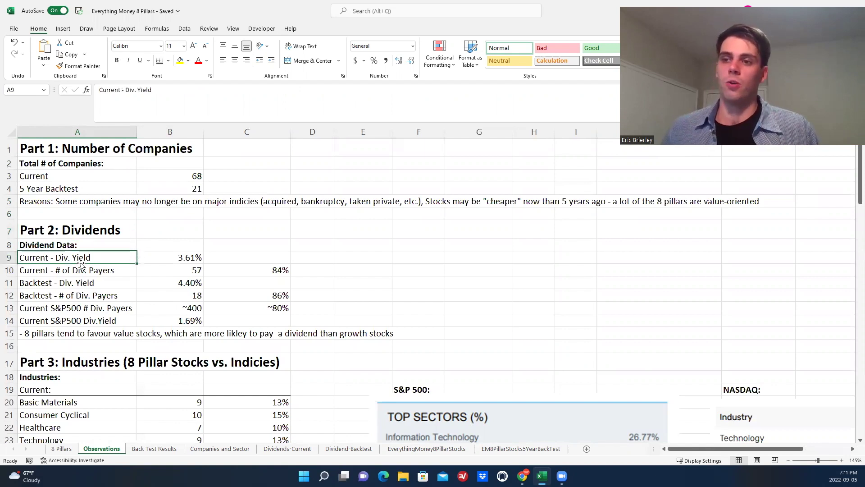
left_click(164, 256)
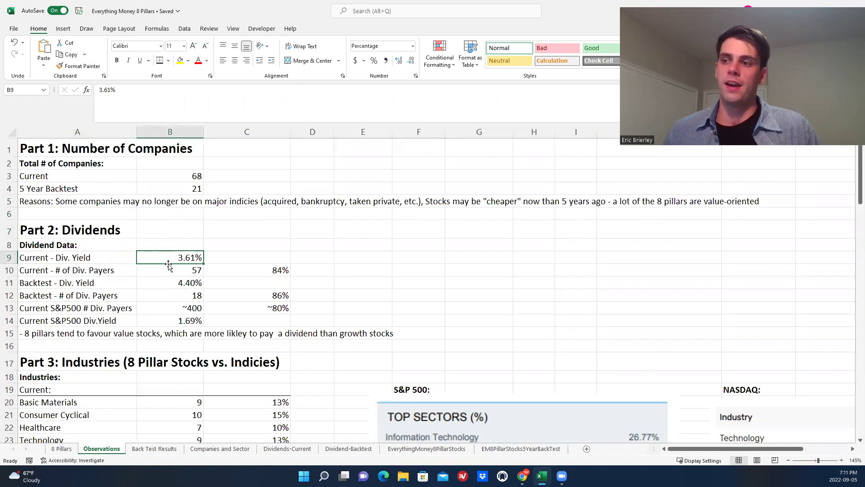
left_click(171, 272)
left_click(202, 175)
left_click(224, 268)
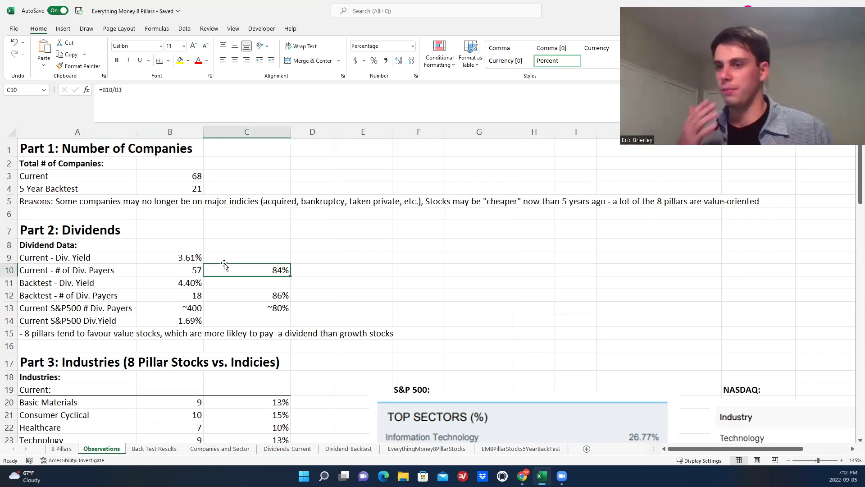
- Examine the back-test dividend yield and its number of dividend payers against the total back-test companies
left_click(186, 282)
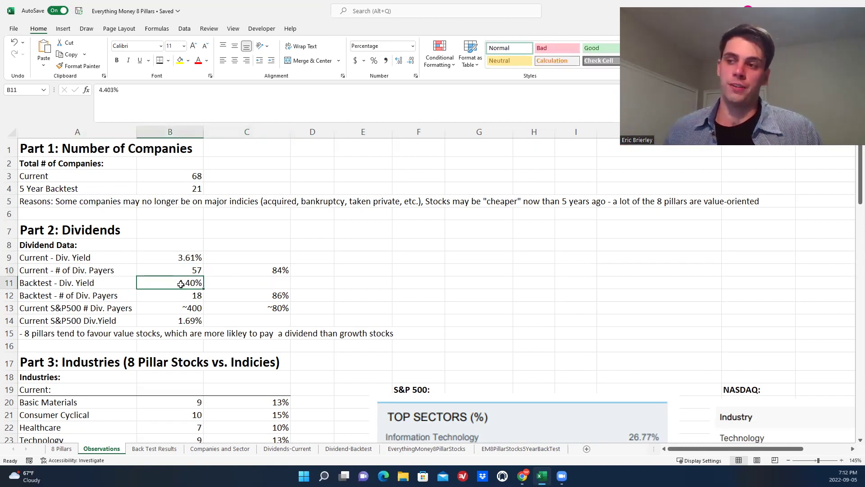
left_click(236, 282)
left_click(189, 282)
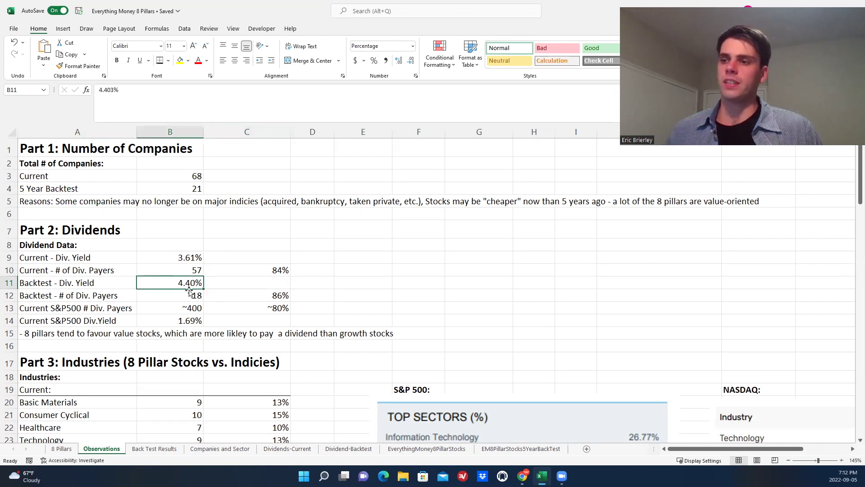
left_click(190, 295)
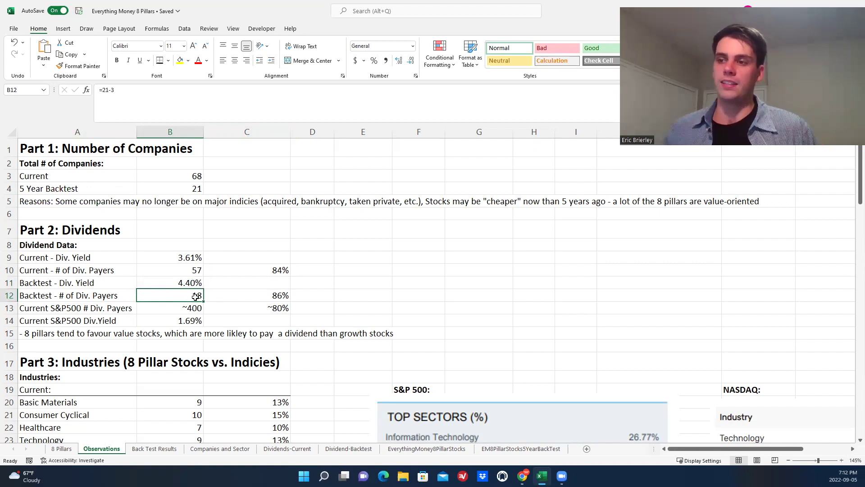
left_click(196, 191)
left_click(194, 292)
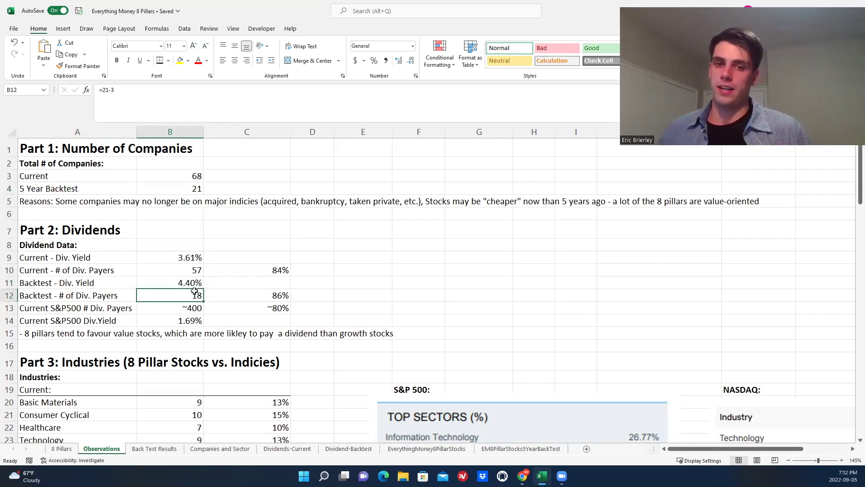
- Compare the S&P 500's number and percentage of dividend payers with the current and back-test percentages
left_click(188, 307)
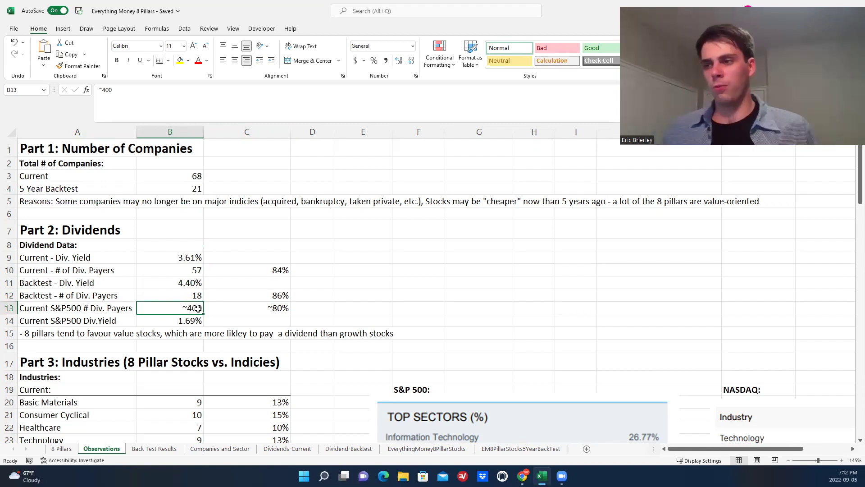
left_click(220, 304)
left_click(189, 308)
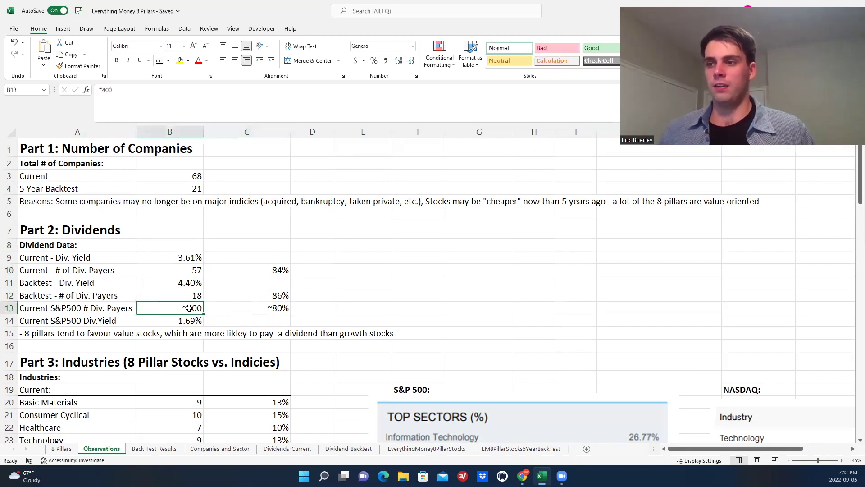
left_click(252, 307)
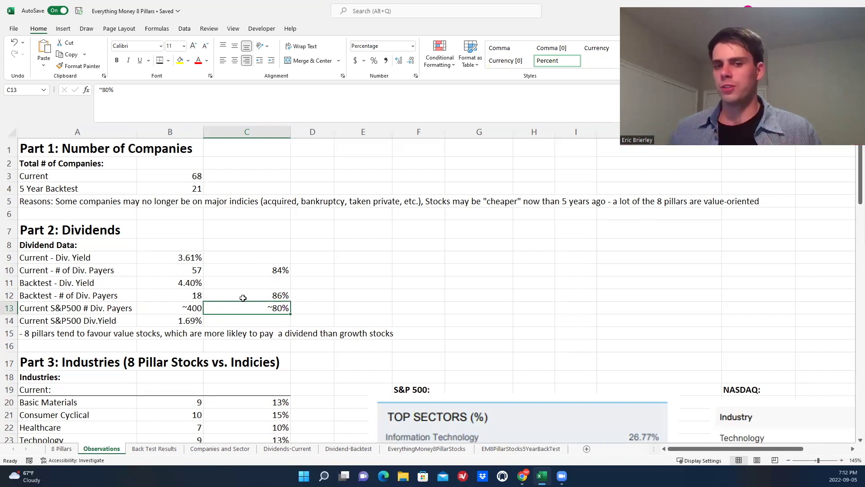
left_click(255, 269)
key("Left")
key("Right")
left_click(267, 291)
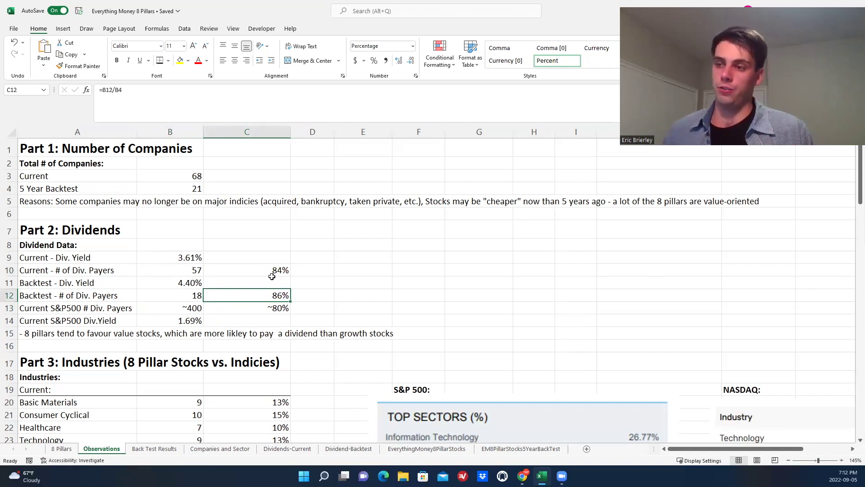
- Compare the current eight-pillar dividend yield with the current S&P 500 dividend yield
left_click_drag(174, 267, 175, 260)
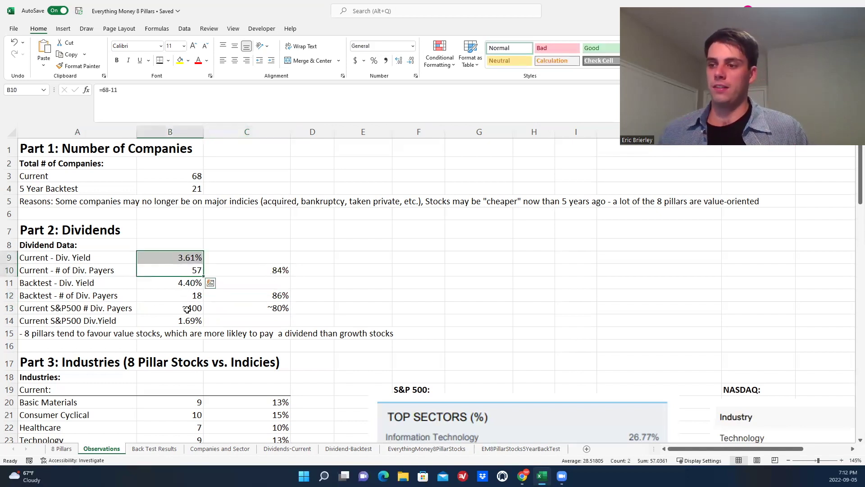
left_click(122, 259)
left_click(120, 319)
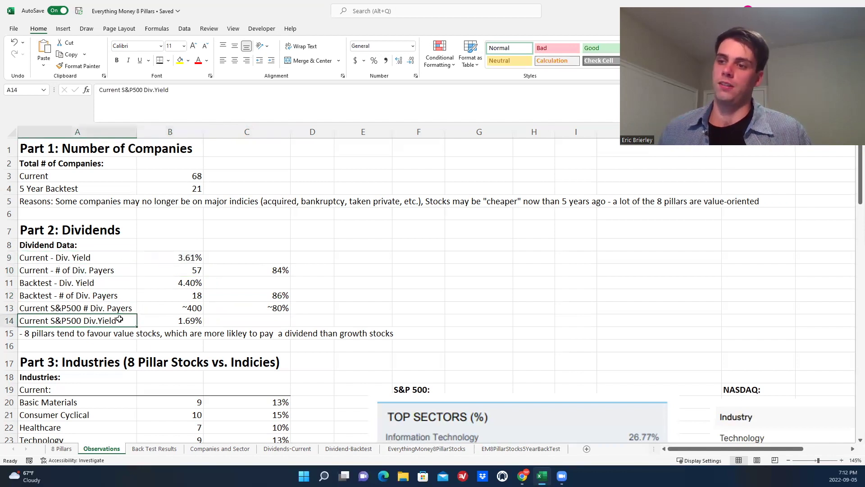
- Compare the current S&P 500 dividend yield with the back-test and current eight-pillar dividend yields
left_click(158, 321)
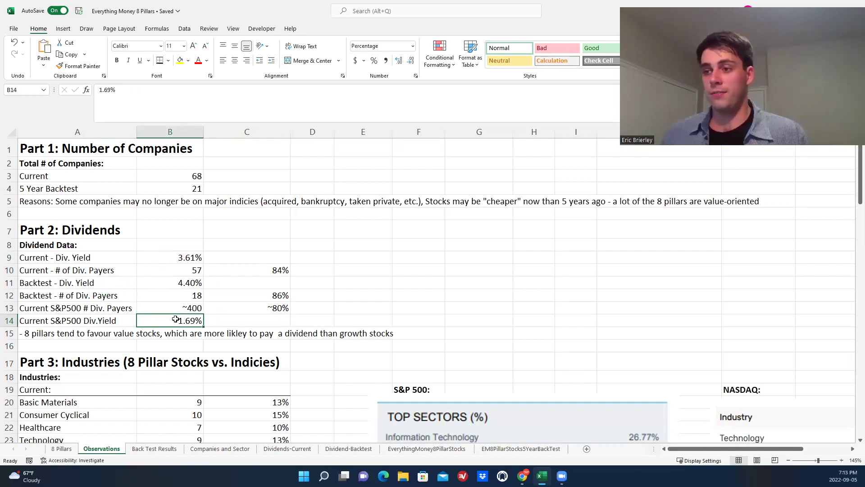
left_click(174, 283)
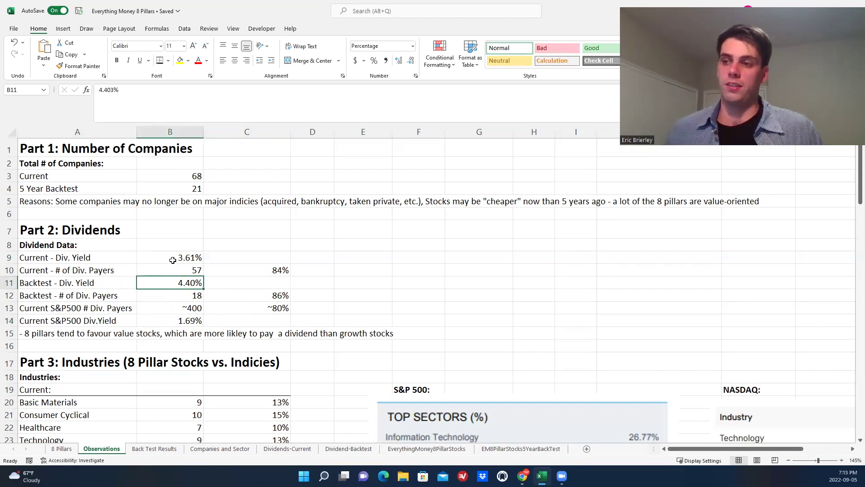
left_click(172, 258)
left_click(173, 283)
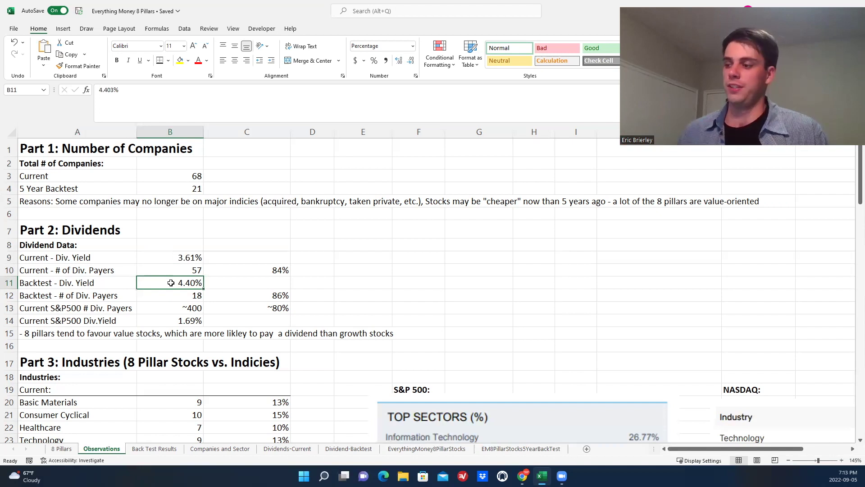
- Switch to Chrome and review the recent years in multpl.com's S&P 500 Dividend Yield by Year table
mouse_move(522, 475)
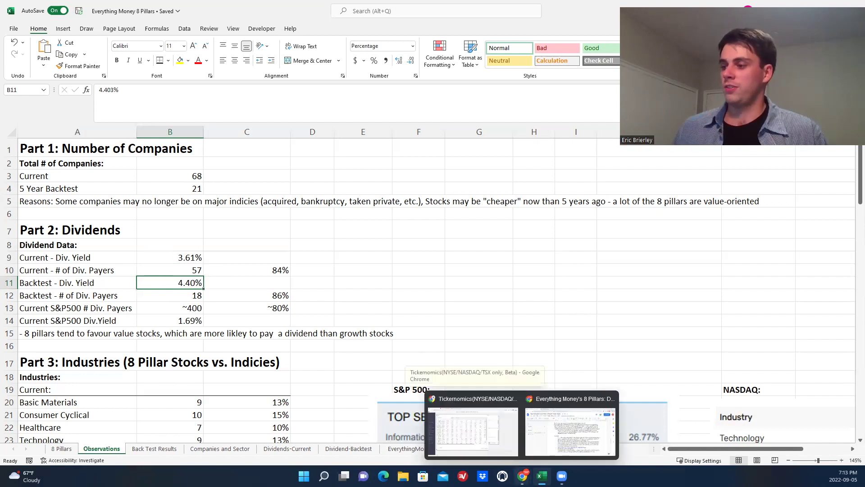
left_click(473, 428)
left_click(166, 10)
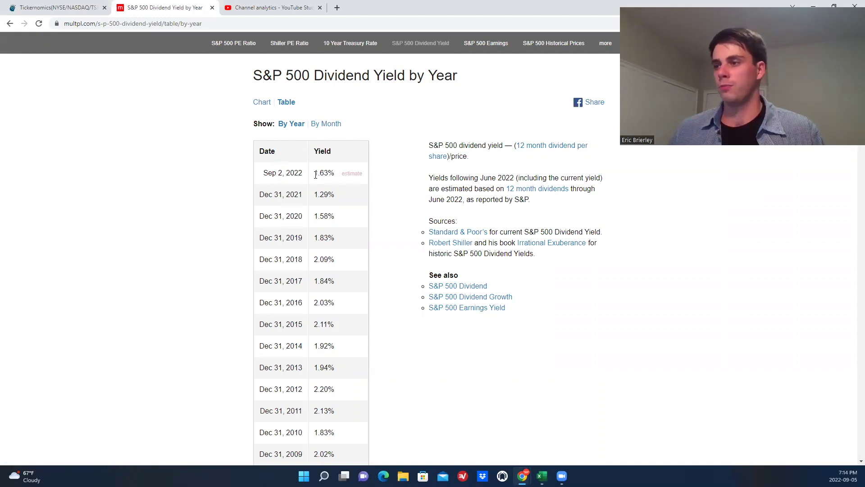
scroll(250, 174, "down", 4)
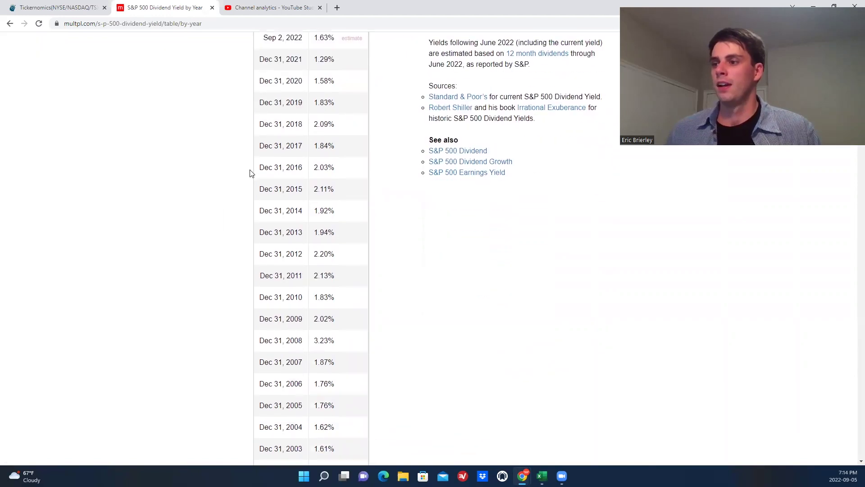
scroll(251, 174, "down", 2)
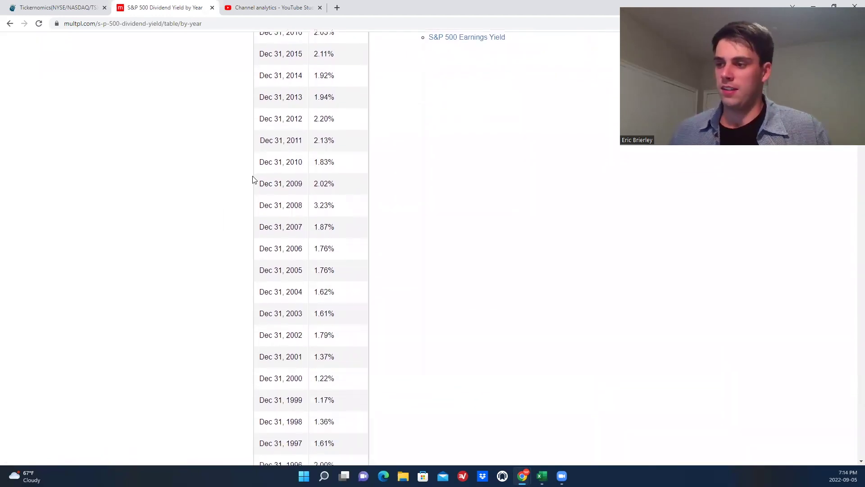
scroll(253, 179, "up", 1)
scroll(253, 180, "up", 6)
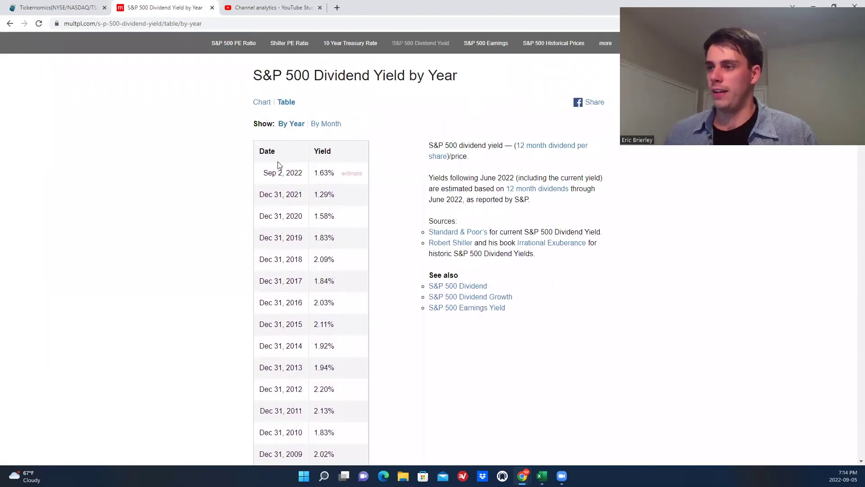
- Examine the historical S&P 500 dividend yields from the current year back through the 1990s, 1980s, 1970s and 1960s
scroll(277, 207, "down", 1)
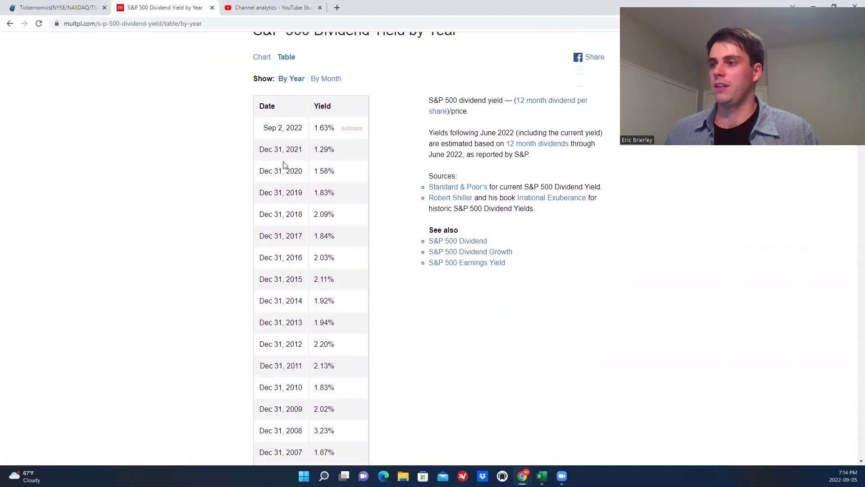
scroll(297, 187, "down", 4)
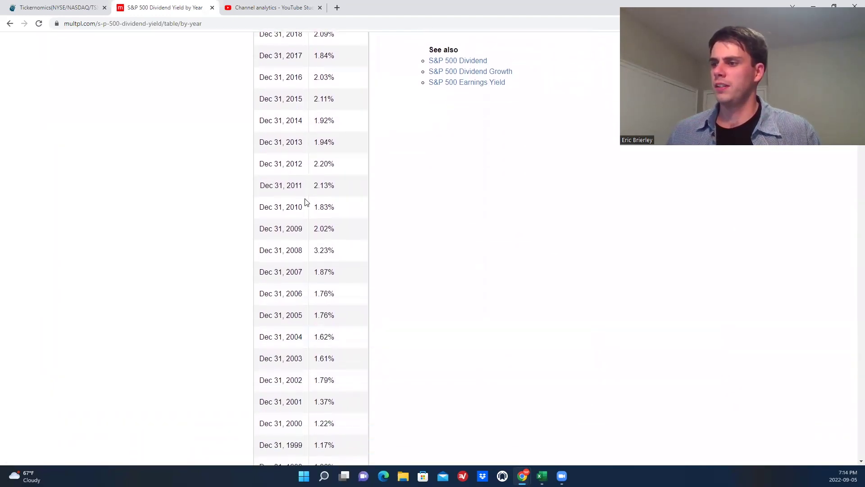
scroll(335, 160, "down", 2)
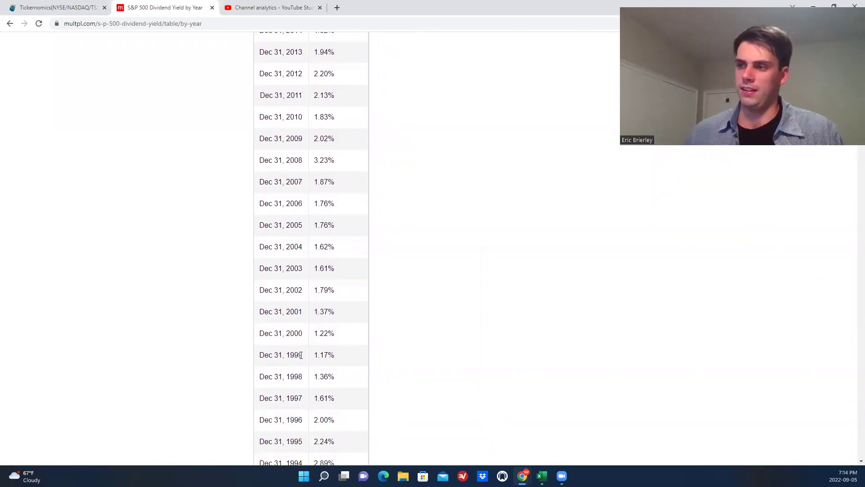
scroll(331, 352, "down", 6)
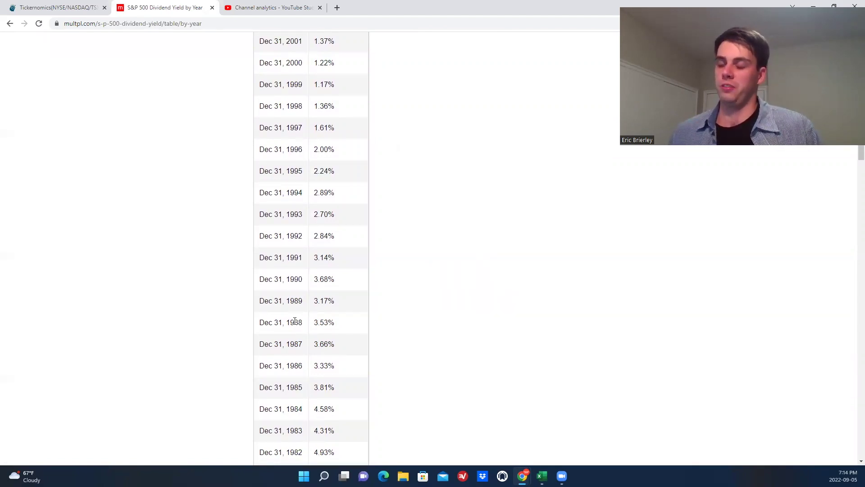
scroll(301, 305, "down", 5)
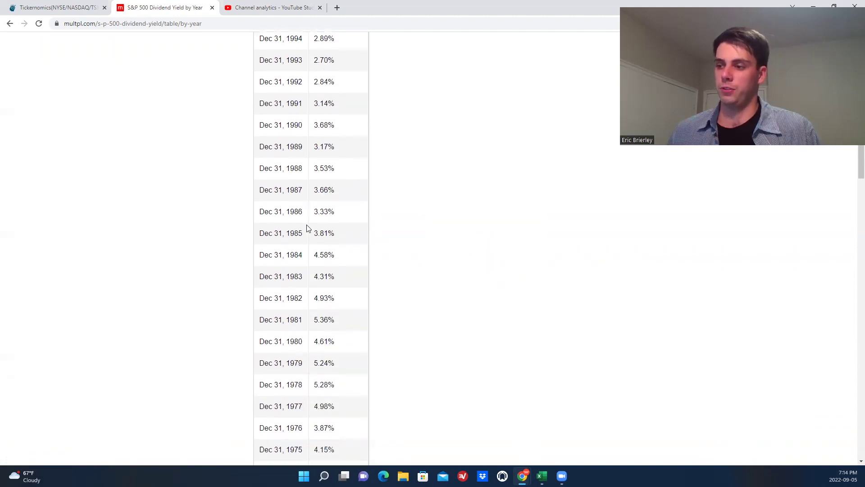
scroll(314, 219, "down", 2)
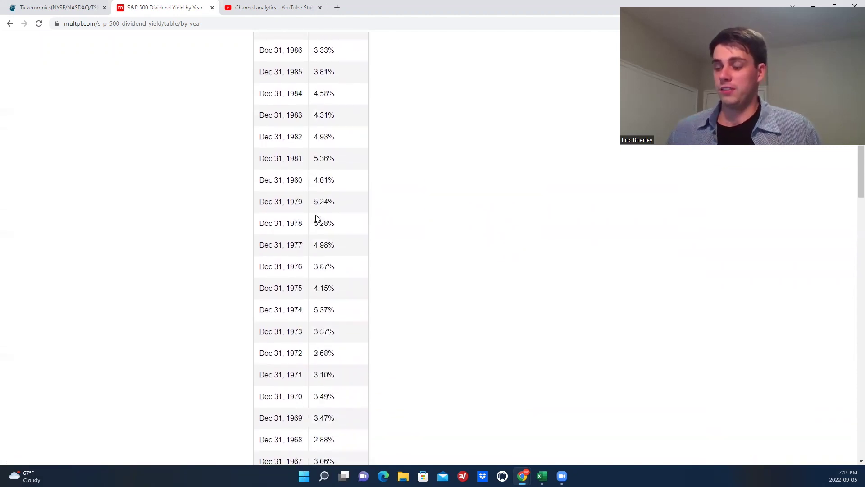
scroll(315, 220, "down", 2)
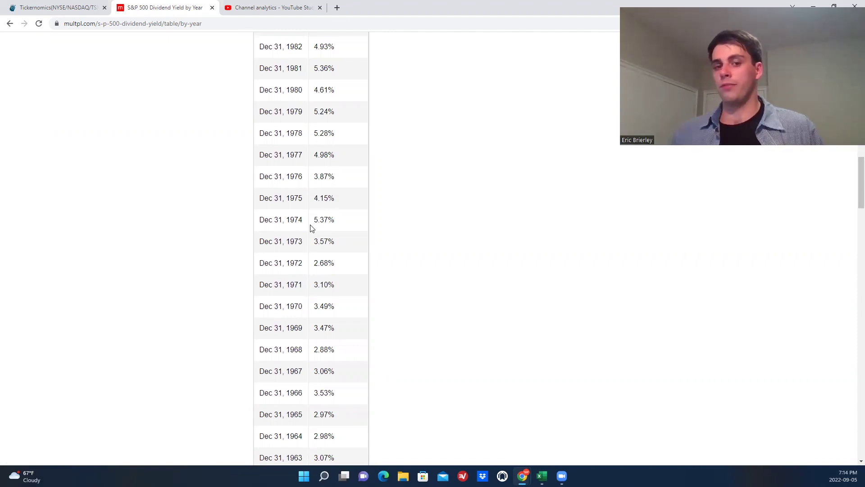
scroll(298, 220, "up", 15)
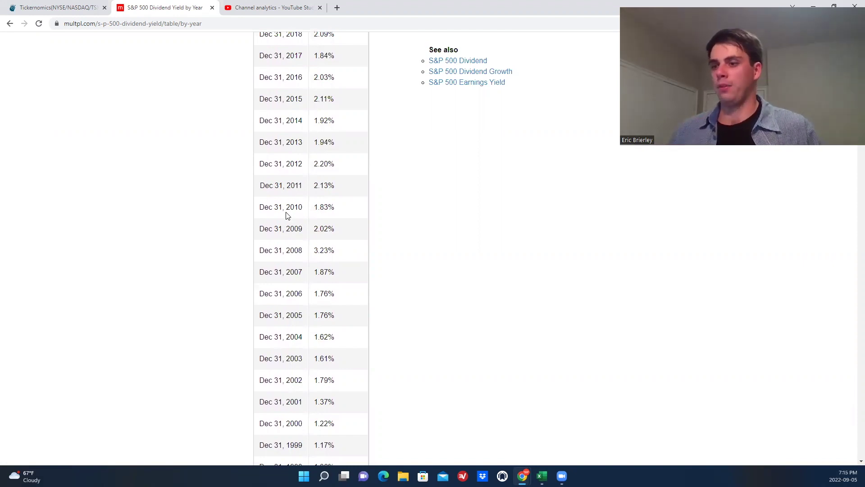
- Switch back to Excel and review the current eight-pillar industries and their percentages in Part 3
mouse_move(542, 475)
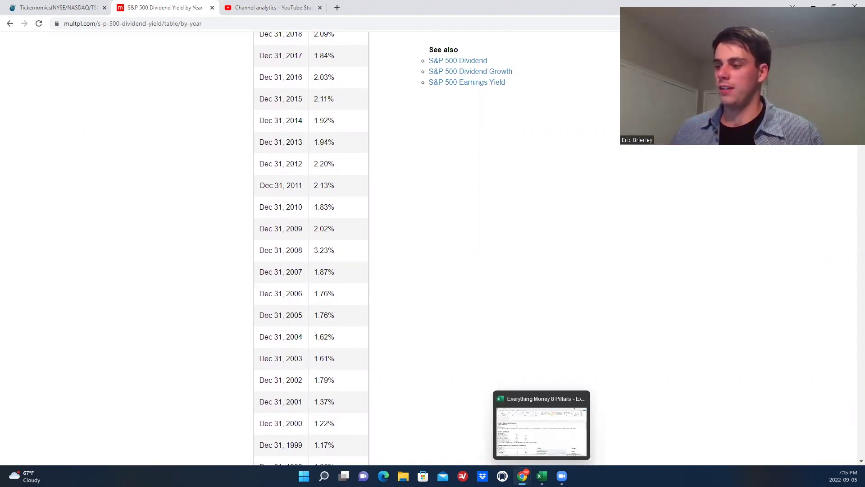
left_click(537, 442)
left_click(236, 283)
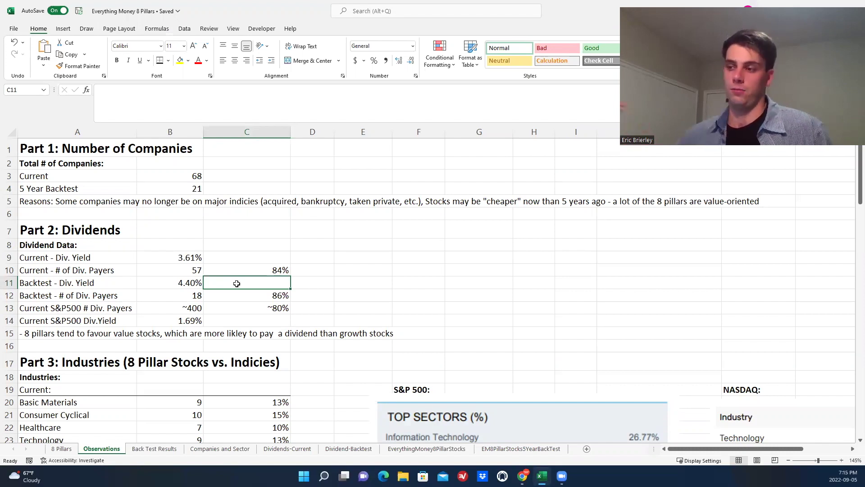
scroll(233, 267, "down", 2)
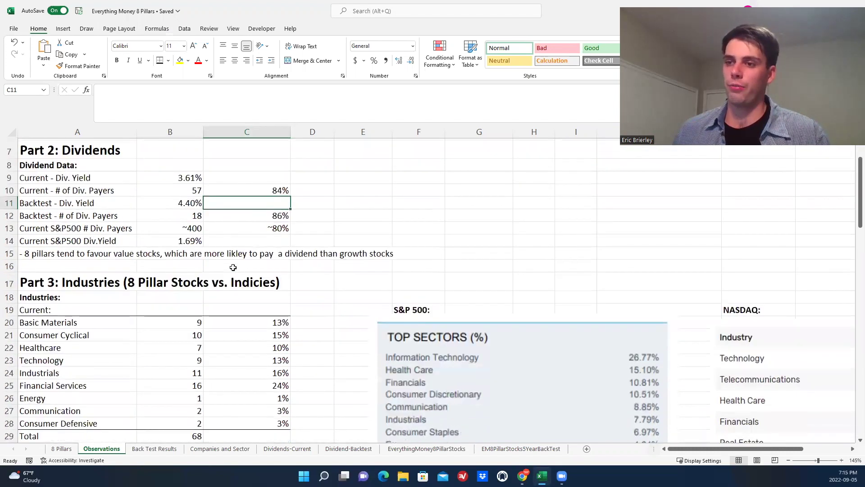
scroll(233, 267, "down", 1)
left_click(116, 237)
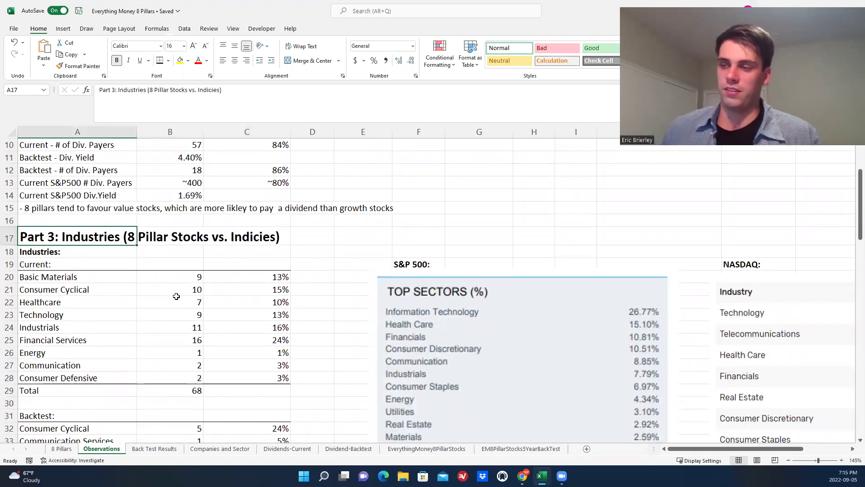
left_click(112, 282)
left_click(269, 272)
left_click(268, 328)
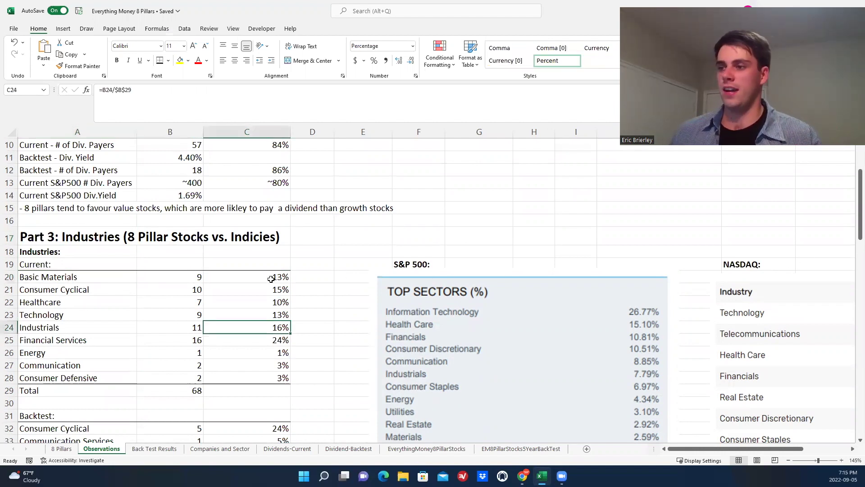
- View the S&P 500 top sectors and NASDAQ industry weights beside the eight-pillar industry breakdown
scroll(353, 269, "down", 3)
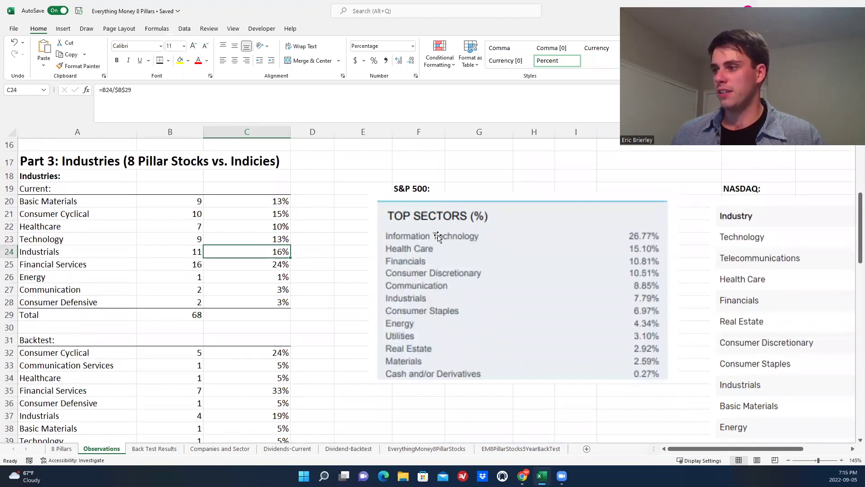
left_click_drag(720, 449, 724, 452)
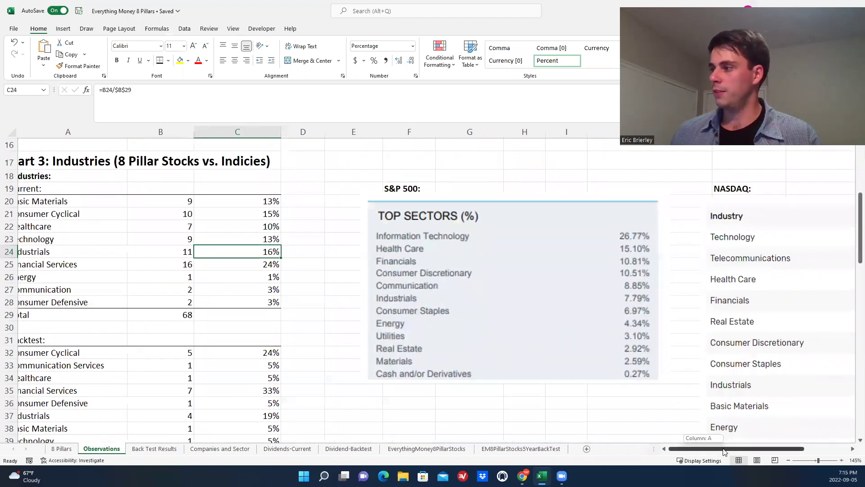
scroll(724, 451, "right", 3)
scroll(685, 413, "left", 1)
scroll(496, 315, "right", 1)
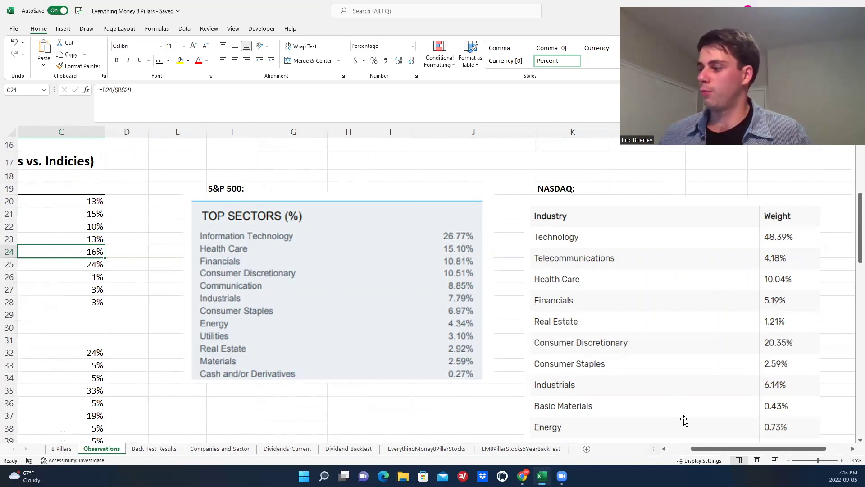
scroll(704, 449, "left", 2)
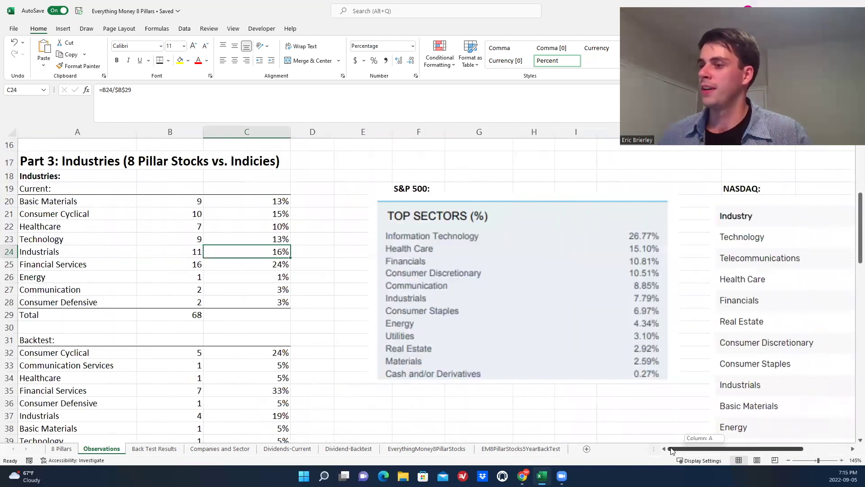
- Examine the current industry list, checking the Technology company count and the formula behind its percentage
left_click(205, 275)
left_click(62, 190)
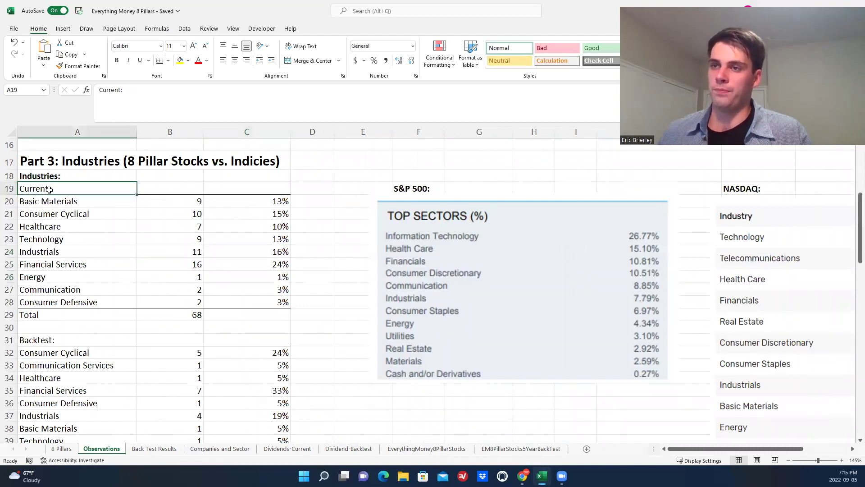
left_click(70, 227)
left_click(110, 265)
left_click(185, 236)
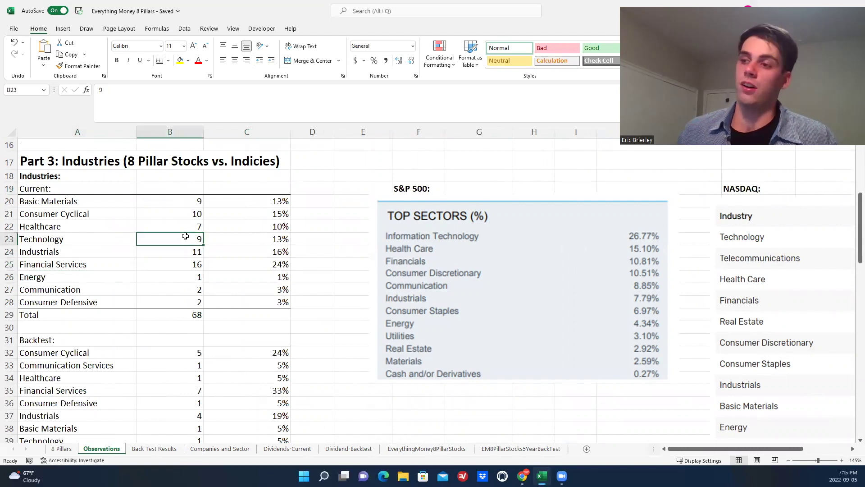
left_click(259, 240)
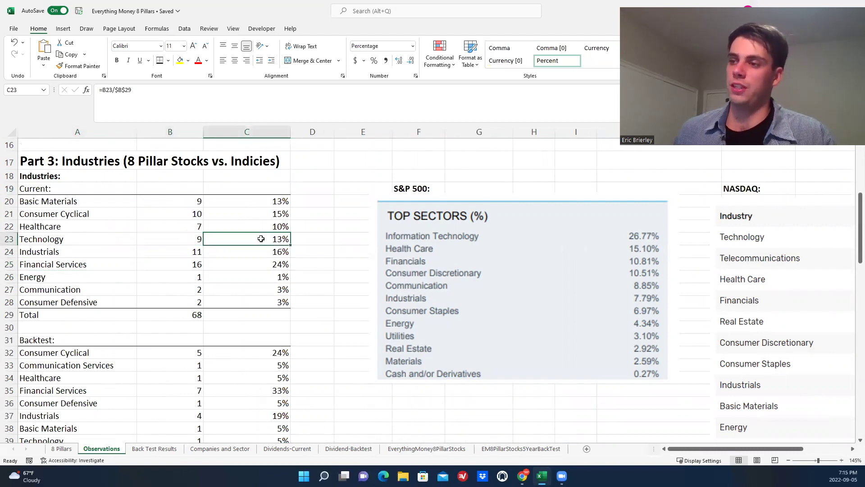
double_click(261, 238)
key("Escape")
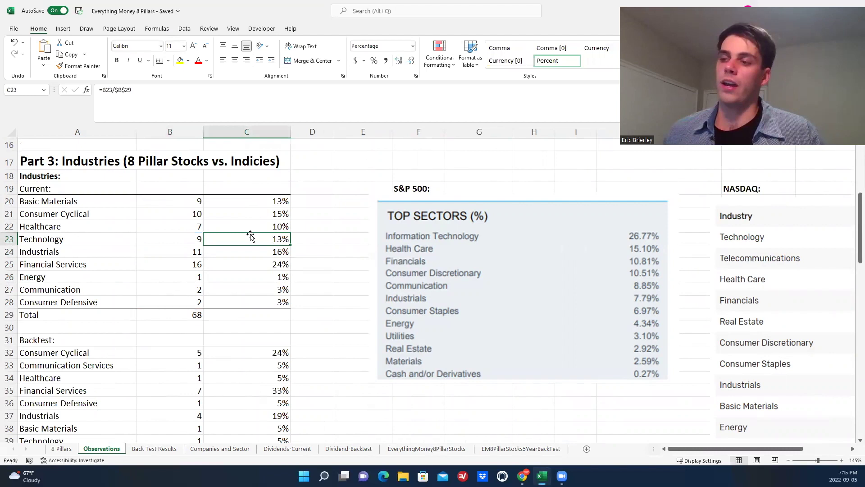
left_click(196, 237)
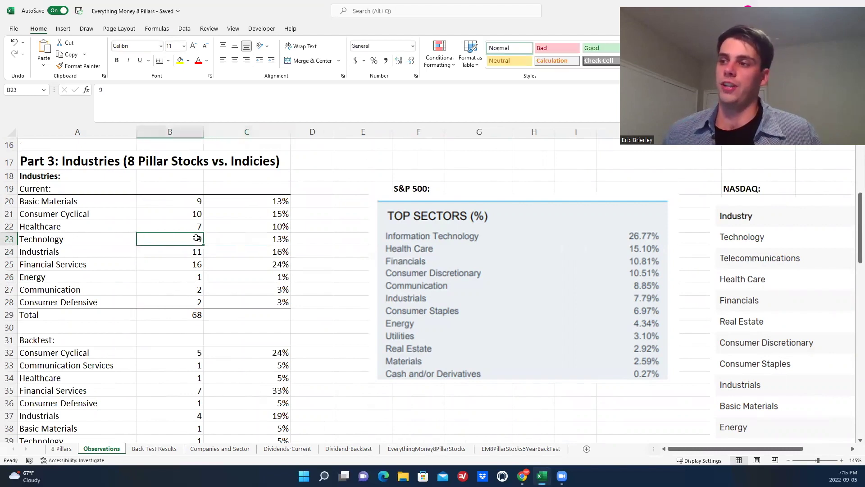
- Compare the current Financial Services share with the S&P 500 and NASDAQ financials weights, and check the Consumer Cyclical and Industrials figures
left_click(229, 263)
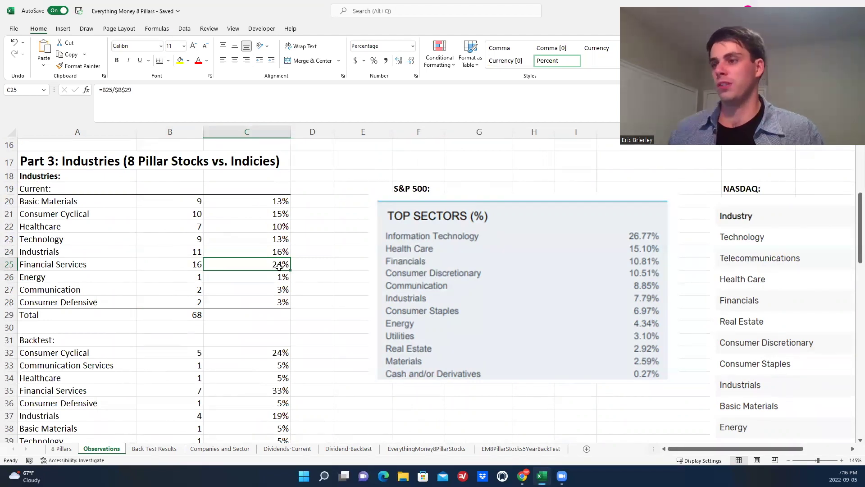
mouse_move(686, 449)
left_mouse_down()
mouse_move(703, 449)
mouse_move(693, 449)
left_mouse_up()
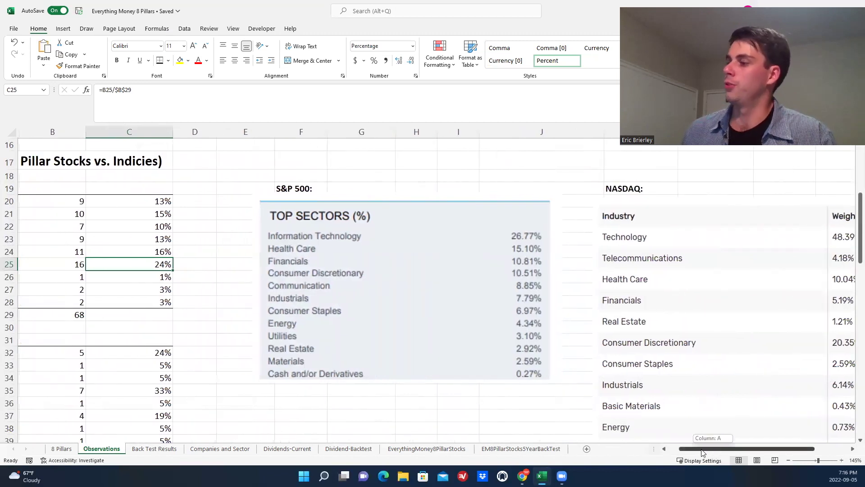
scroll(435, 381, "left", 3)
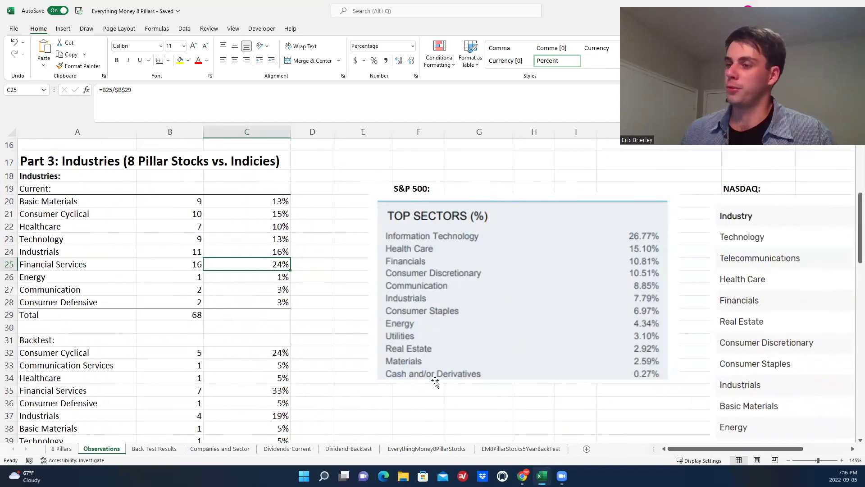
left_click(171, 217)
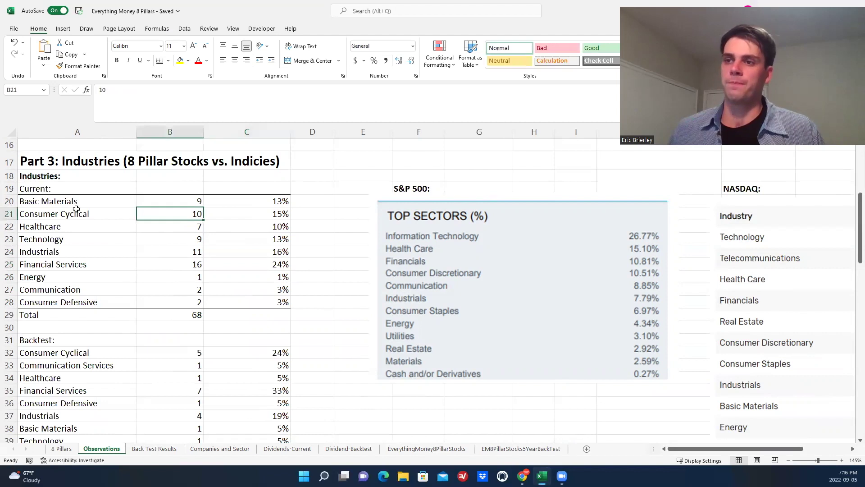
left_click(273, 255)
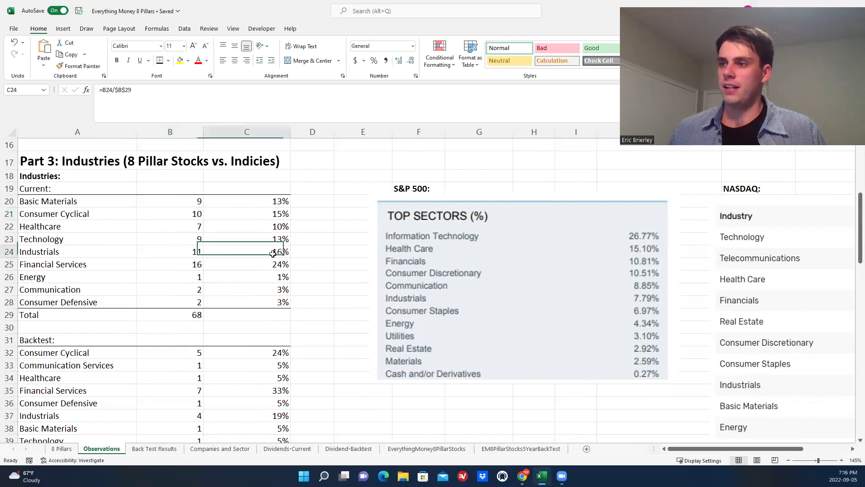
- Check the current Industrials percentage formula and compare the share with the S&P 500 and NASDAQ sector weights
left_click(75, 253)
left_click(265, 253)
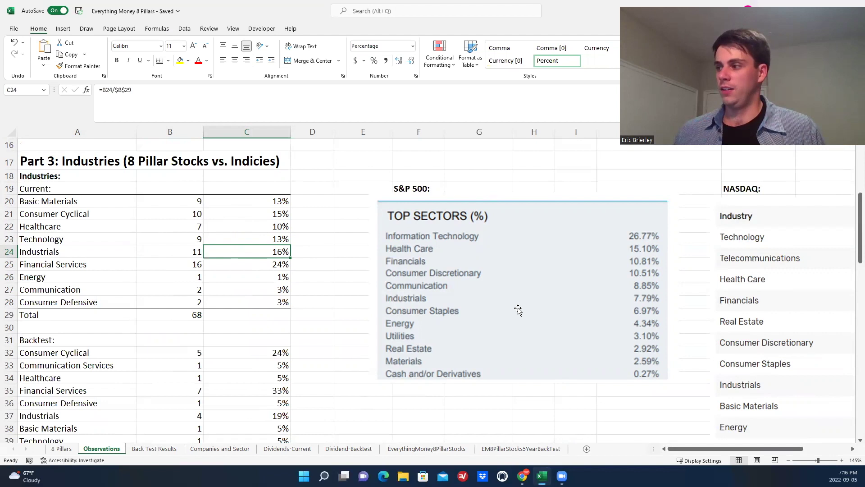
mouse_move(687, 449)
left_mouse_down()
mouse_move(712, 450)
mouse_move(685, 449)
left_mouse_up()
left_click(315, 227)
- Review the Backtest industry list, checking the Technology count, the total's formula and the Technology percentage
scroll(289, 260, "down", 1)
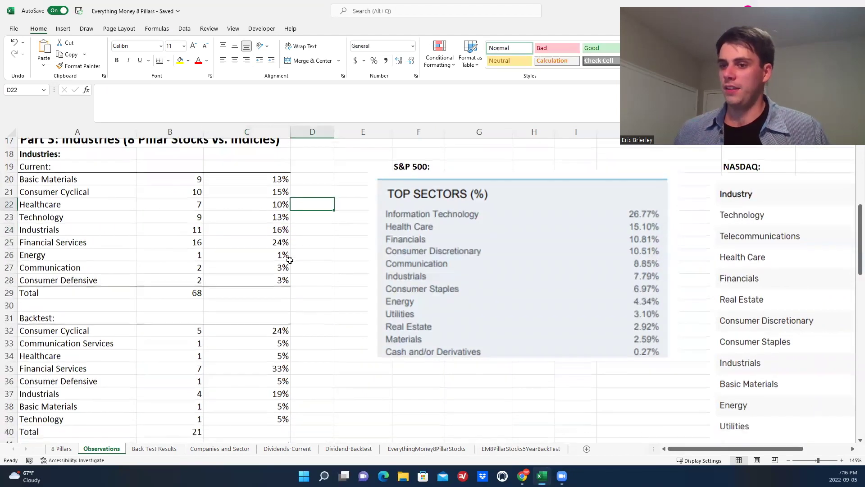
scroll(289, 260, "down", 1)
left_click(47, 297)
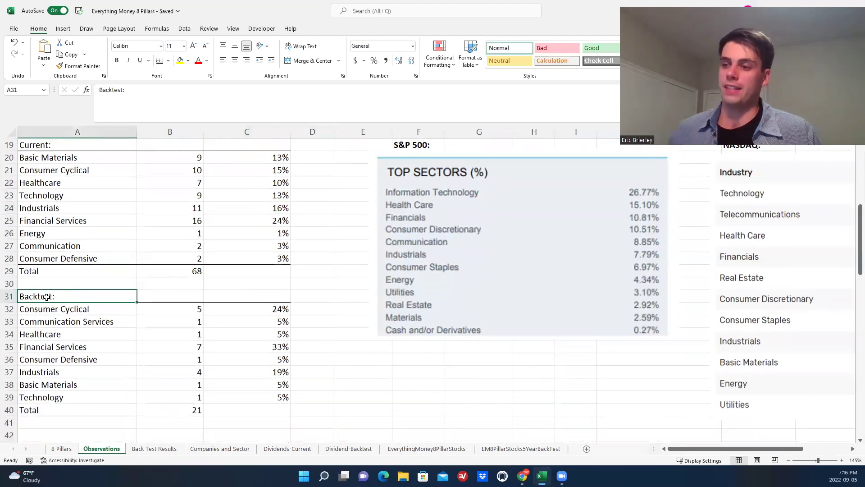
left_click(163, 397)
left_click(114, 392)
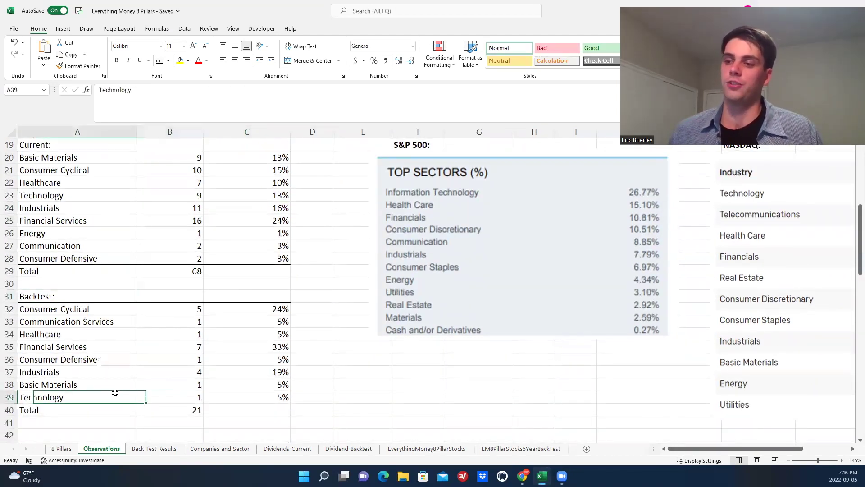
left_click(194, 396)
left_click(185, 410)
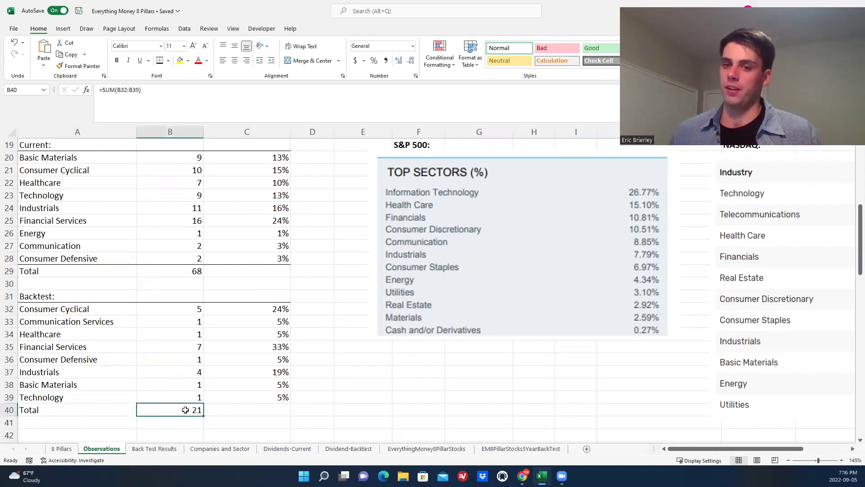
left_click(256, 398)
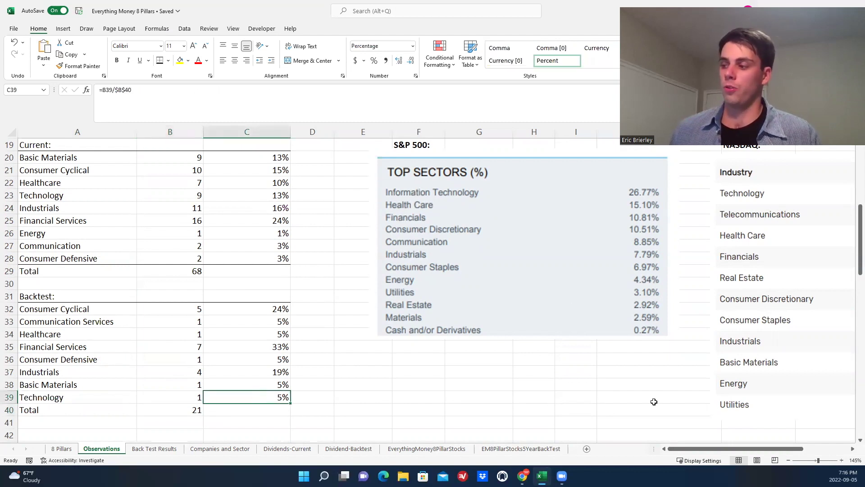
mouse_move(687, 449)
left_mouse_down()
mouse_move(700, 449)
mouse_move(688, 448)
left_mouse_up()
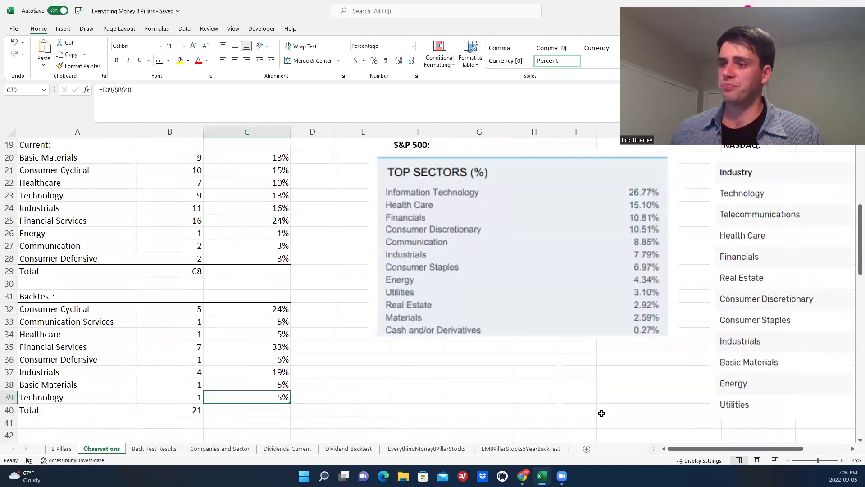
- Examine the Consumer Cyclical and Financial Services shares in the Backtest industry breakdown
left_click(275, 310)
left_click(266, 350)
left_click(45, 353)
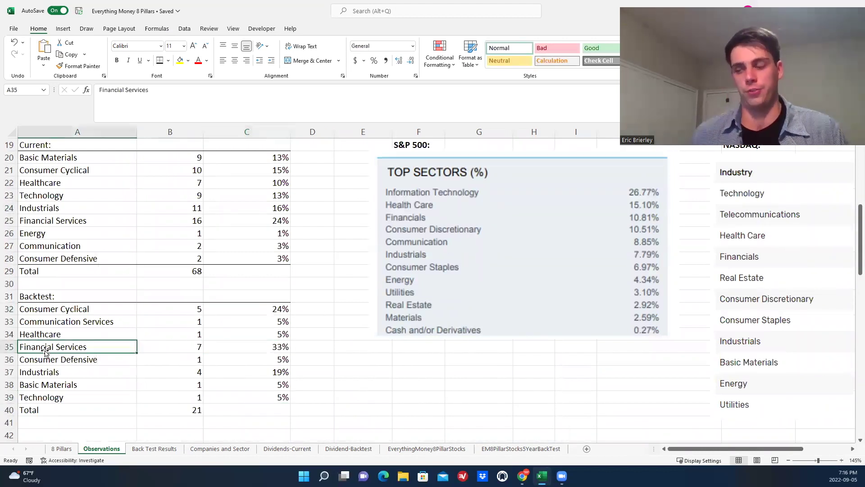
left_click(76, 309)
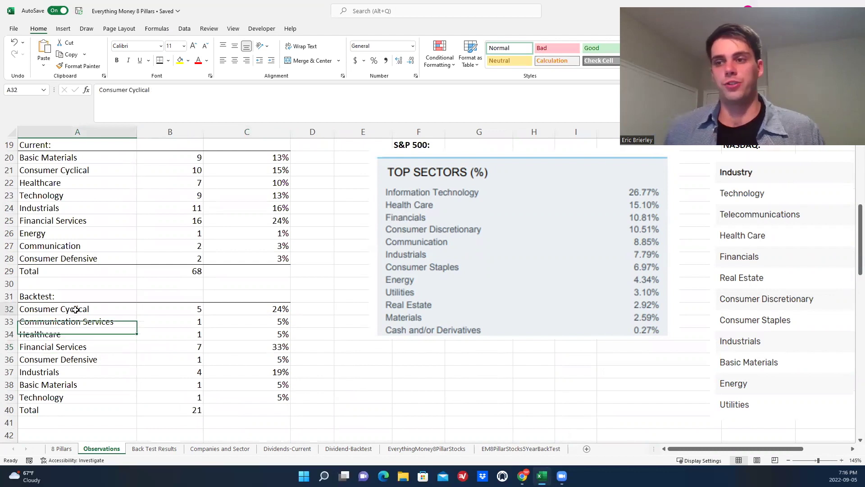
- Check the current Consumer Cyclical share against the back-test and the consumer sector weights of the S&P 500 and NASDAQ
key("Up")
key("Up")
key("Up")
key("Up")
key("Up")
key("Up")
key("Up")
key("Up")
key("Up")
key("Up")
key("Up")
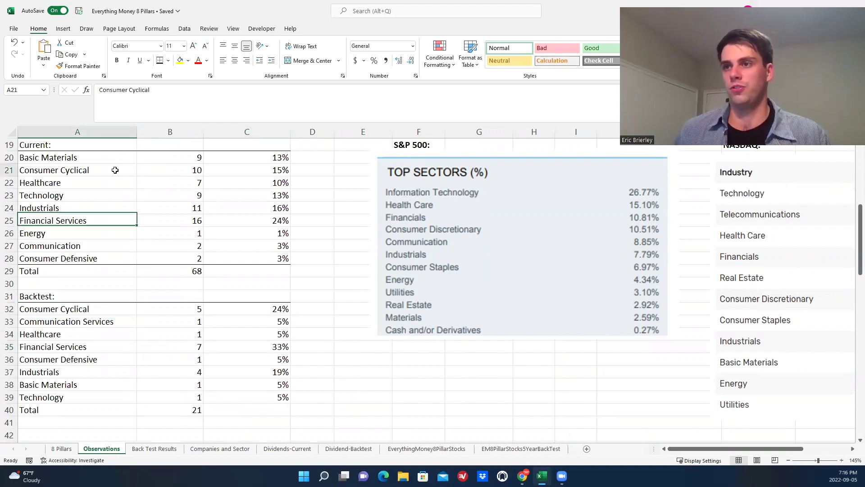
left_click(265, 172)
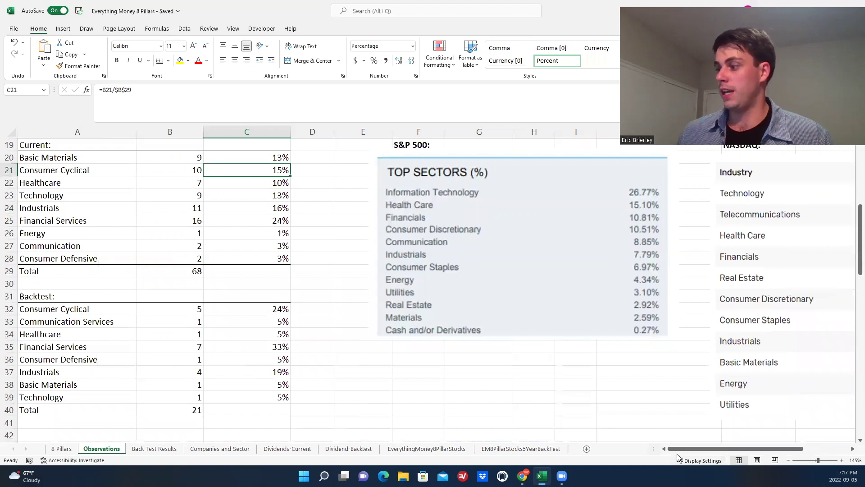
scroll(773, 312, "right", 3)
scroll(773, 312, "right", 1)
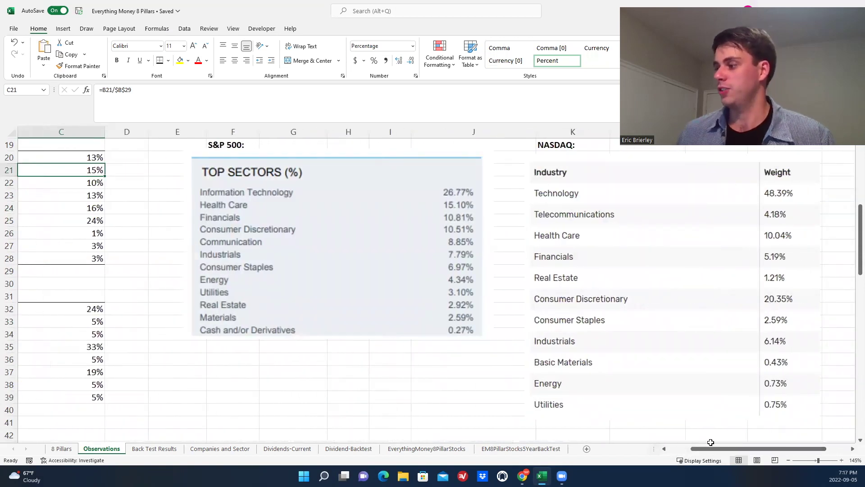
scroll(709, 442, "left", 5)
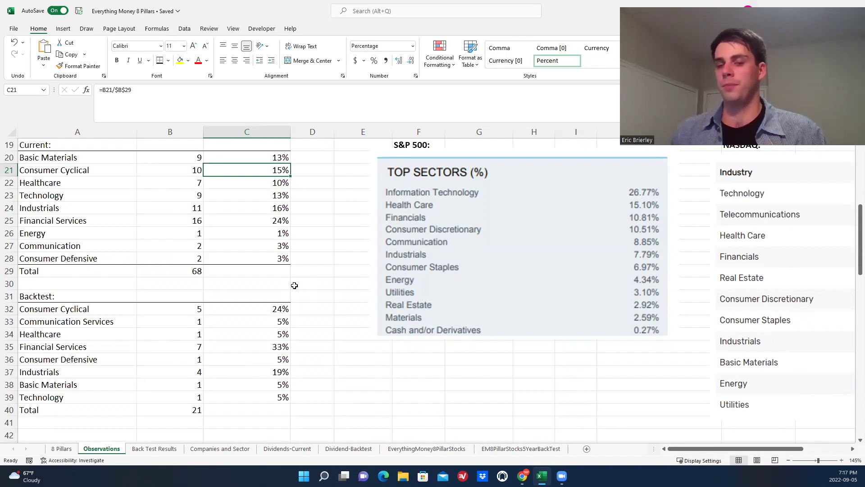
scroll(204, 288, "up", 1)
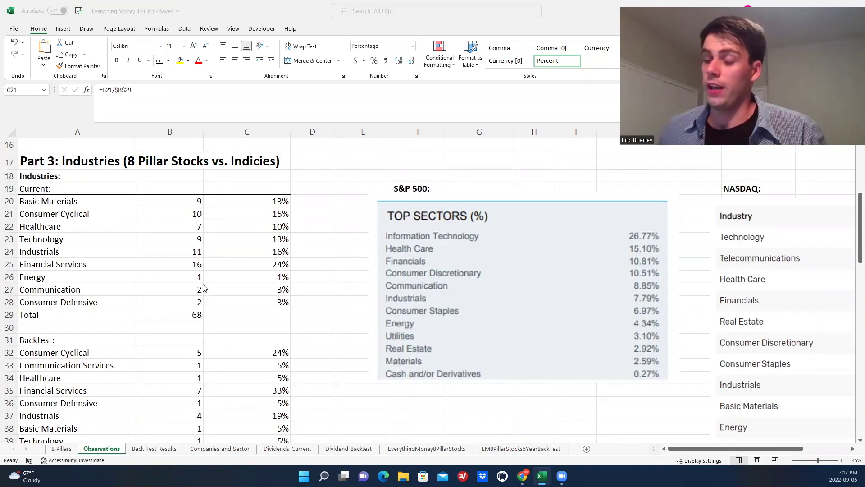
- Go to Part 4: Investment Results and read the question about investing $1M at market cap weights
scroll(204, 266, "down", 3)
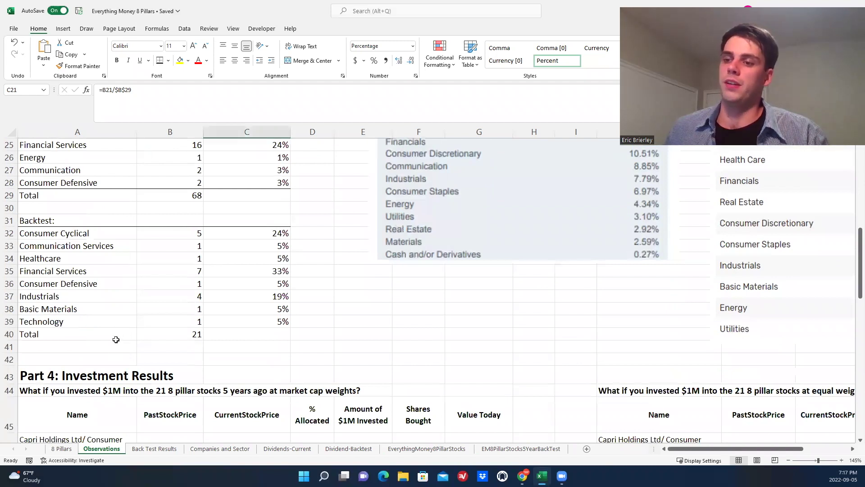
scroll(120, 309, "down", 2)
left_click(85, 300)
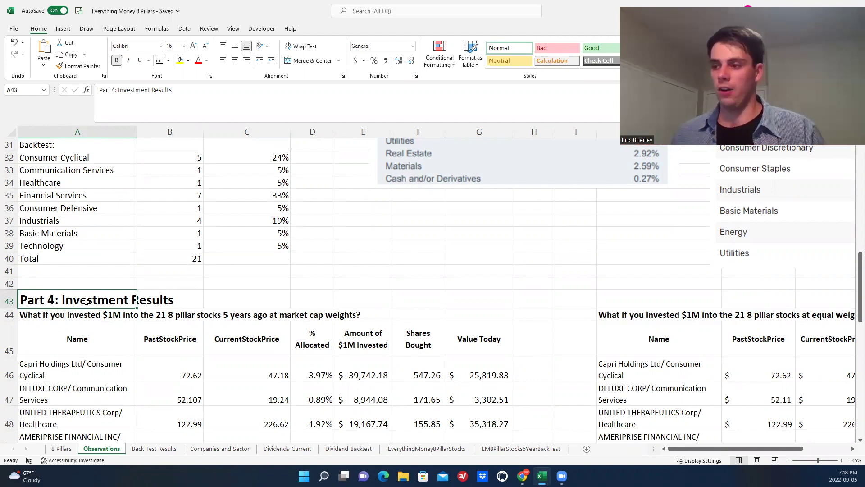
scroll(126, 266, "down", 1)
left_click(97, 274)
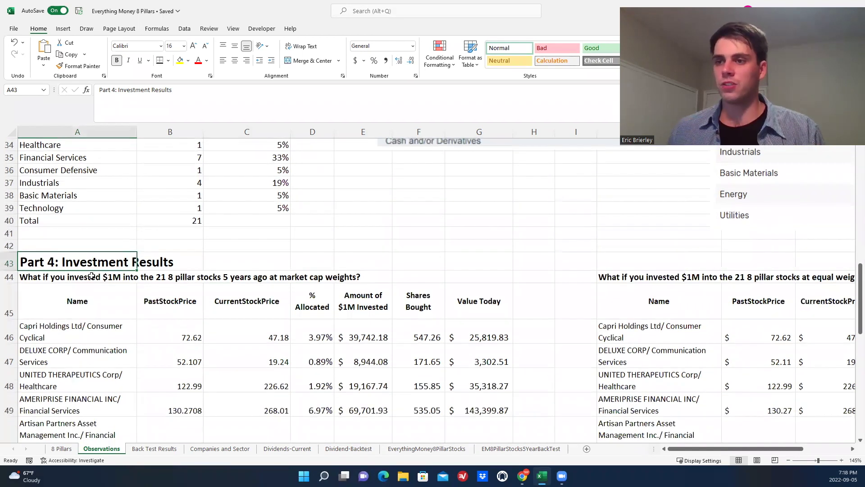
mouse_move(126, 278)
left_mouse_down()
mouse_move(153, 276)
mouse_move(121, 278)
left_mouse_up()
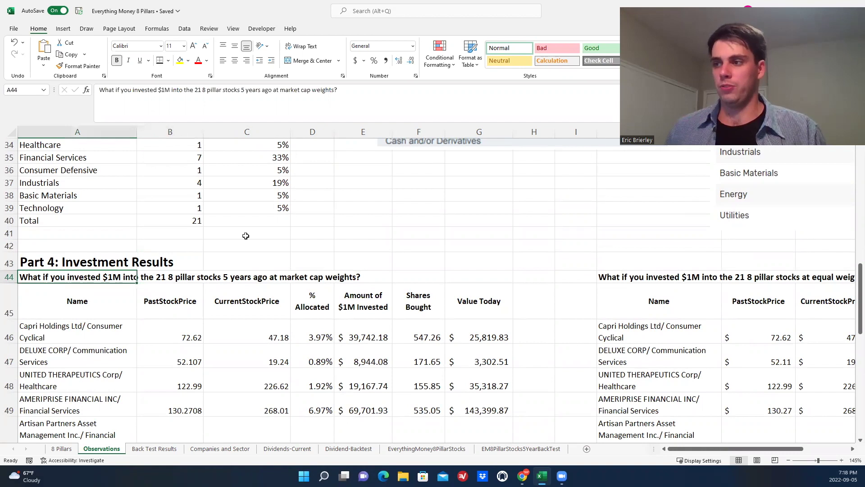
scroll(247, 233, "down", 2)
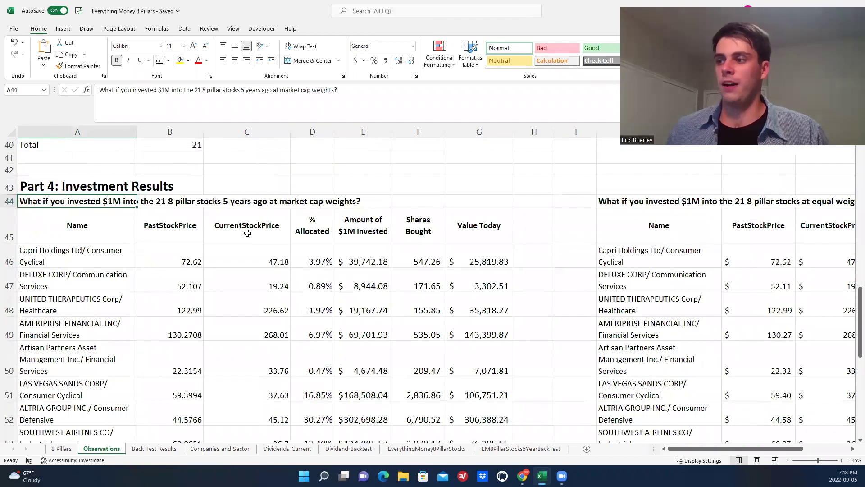
- Read through the stock names in the market-cap-weighted table, from Capri Holdings to Skyworks Solutions
left_click(238, 263)
left_click(74, 264)
left_click(73, 281)
key("Down")
key("Down")
key("Down")
key("Down")
key("Down")
key("Down")
key("Down")
key("Down")
key("Down")
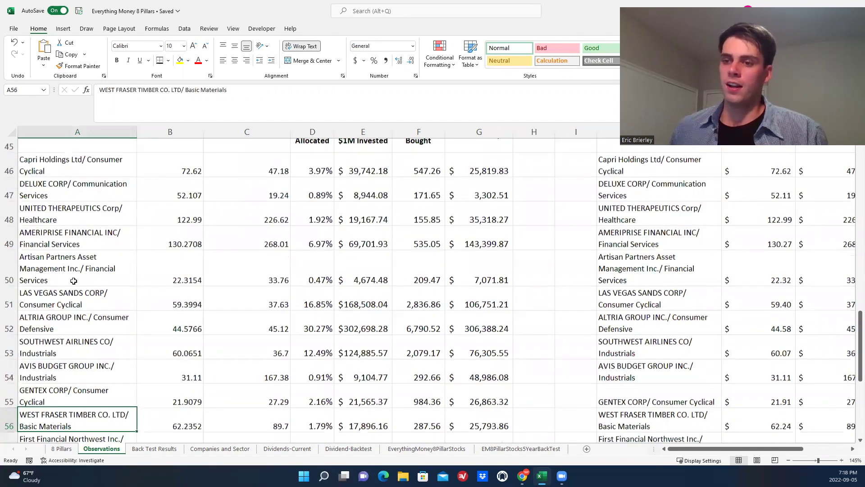
key("Down")
key("Down")
key("Down")
key("Down")
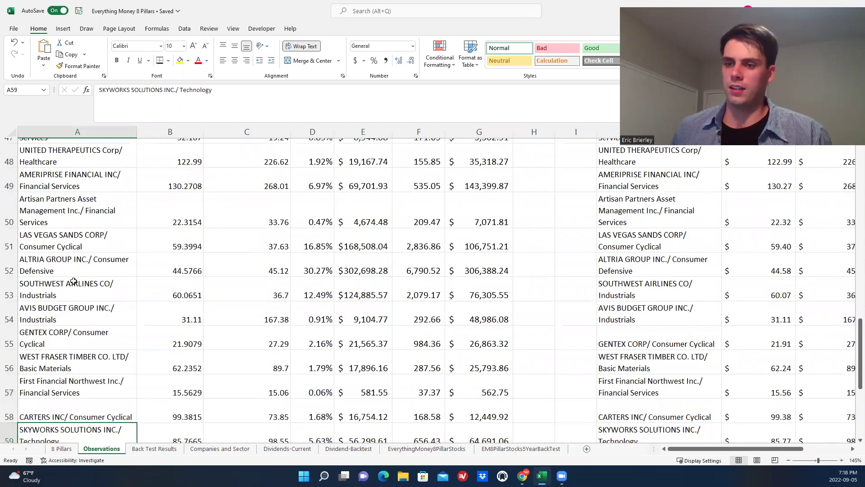
key("Up")
key("Up")
key("Up")
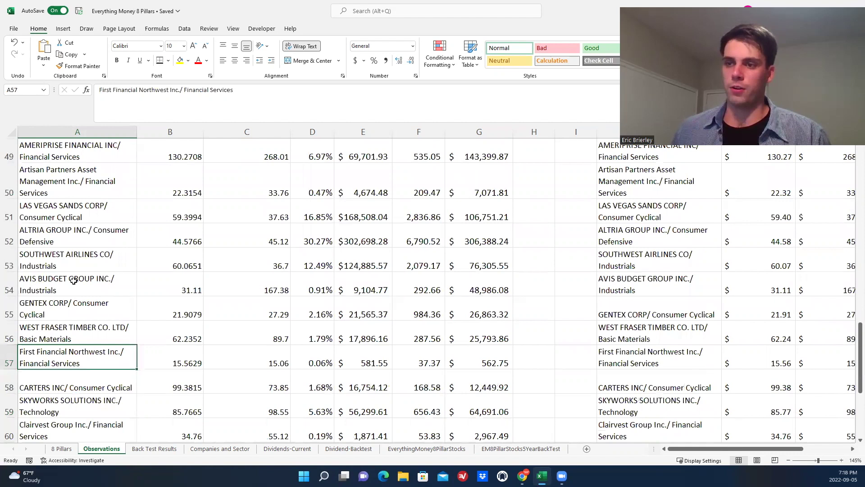
- Point out West Fraser Timber, Altria Group, Southwest Airlines and Avis Budget Group in the stock list
left_click(65, 338)
left_click(82, 238)
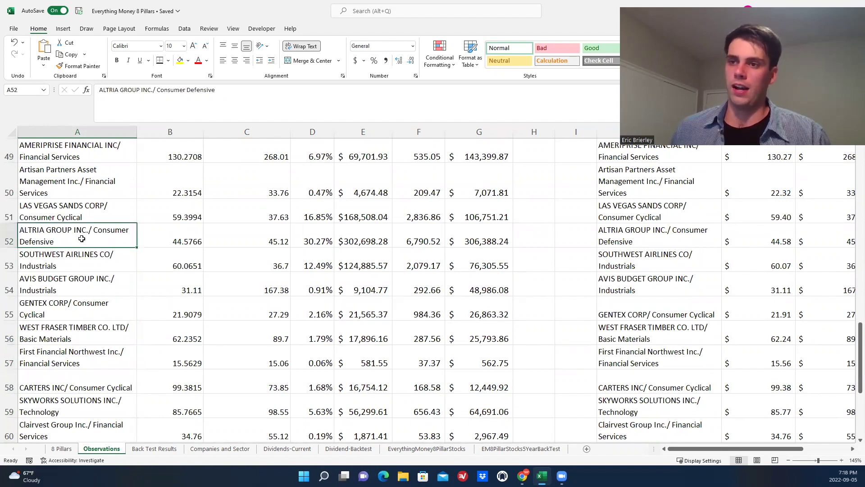
left_click(78, 253)
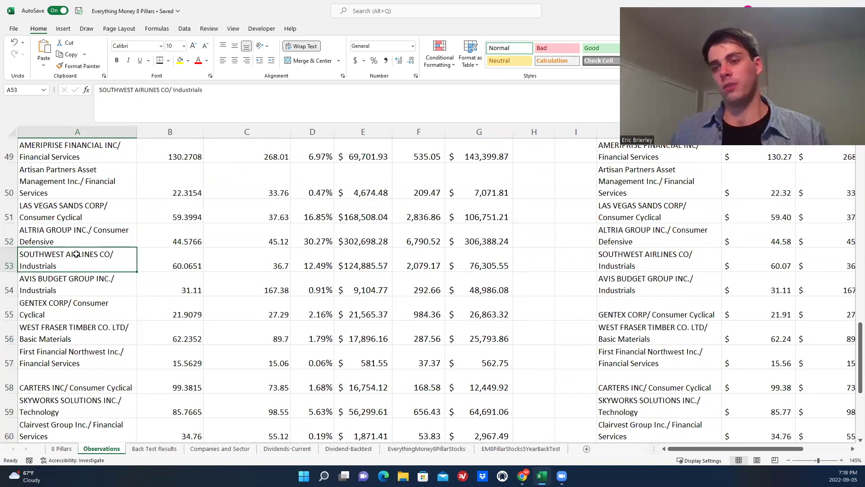
left_click(68, 285)
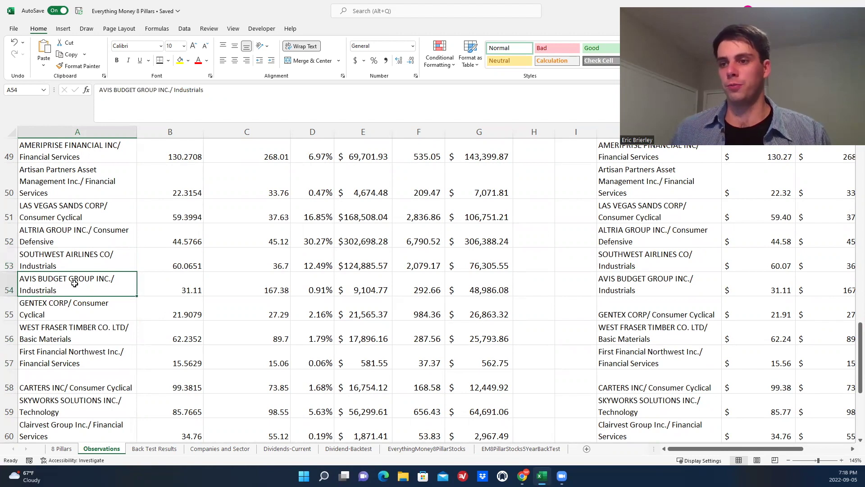
- Review the remaining stocks in the market-cap-weighted table down to Total Value Today, including Principal Financial Group
scroll(77, 279, "down", 1)
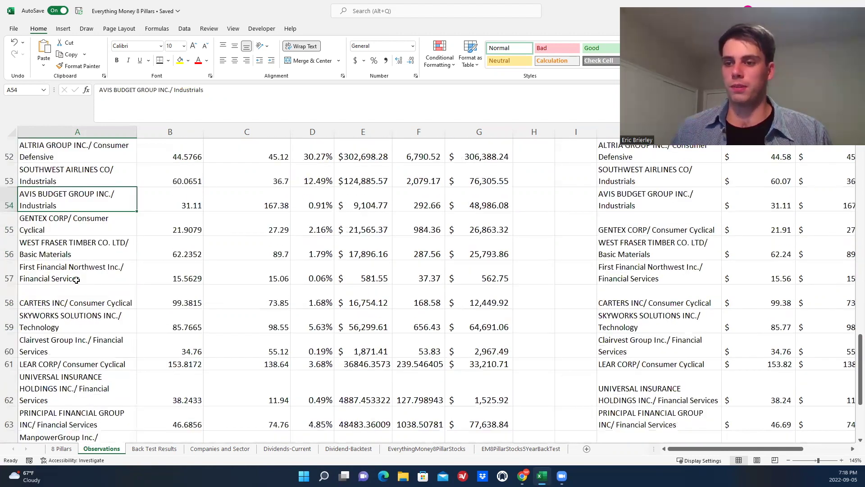
scroll(76, 279, "down", 1)
left_click(85, 411)
left_click(73, 394)
left_click(70, 369)
left_click(71, 351)
scroll(71, 287, "up", 1)
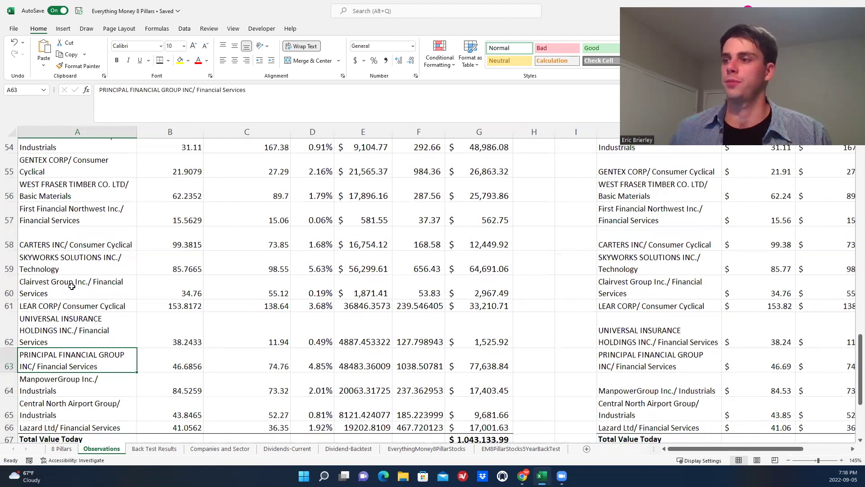
scroll(72, 287, "up", 2)
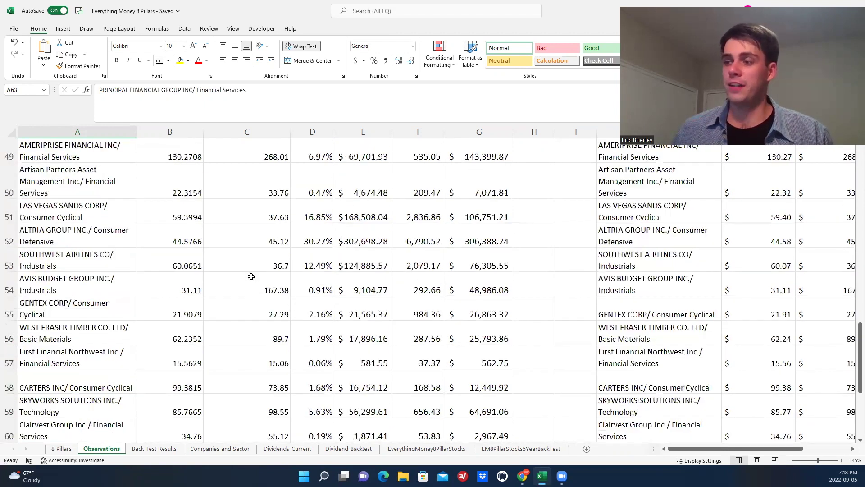
- Examine Altria Group's allocation percentage and its past and current stock prices
left_click(83, 235)
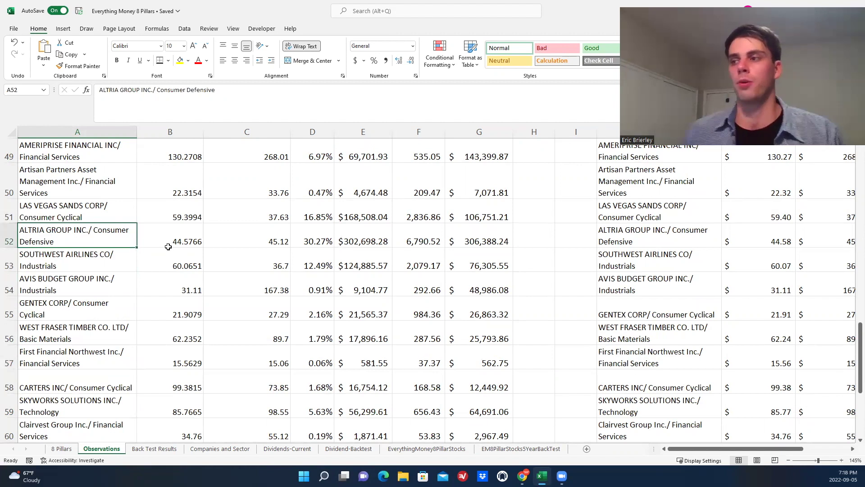
left_click(316, 239)
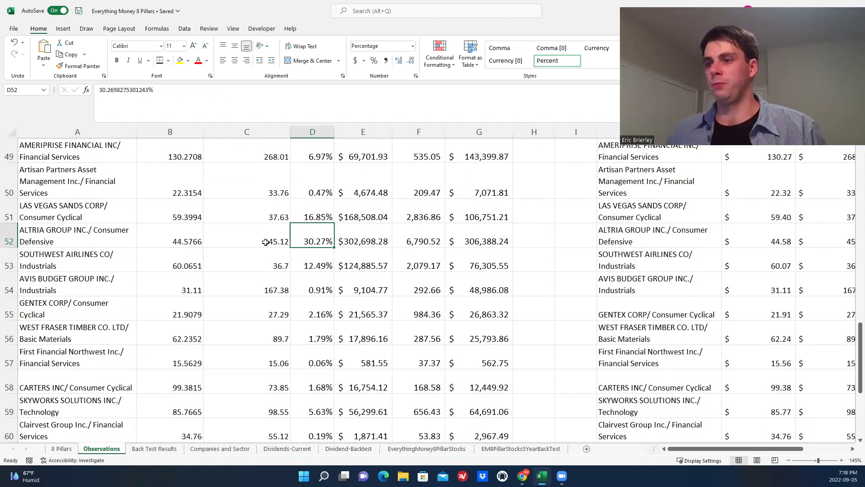
left_click(192, 240)
scroll(187, 249, "up", 3)
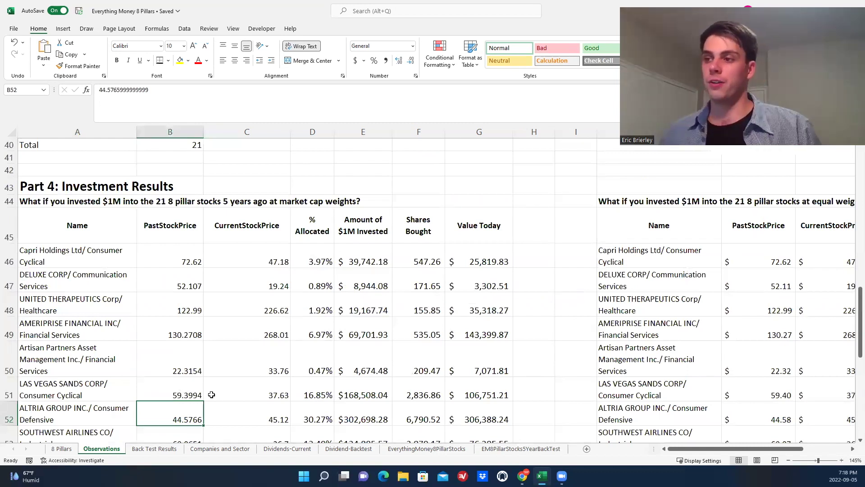
left_click(241, 415)
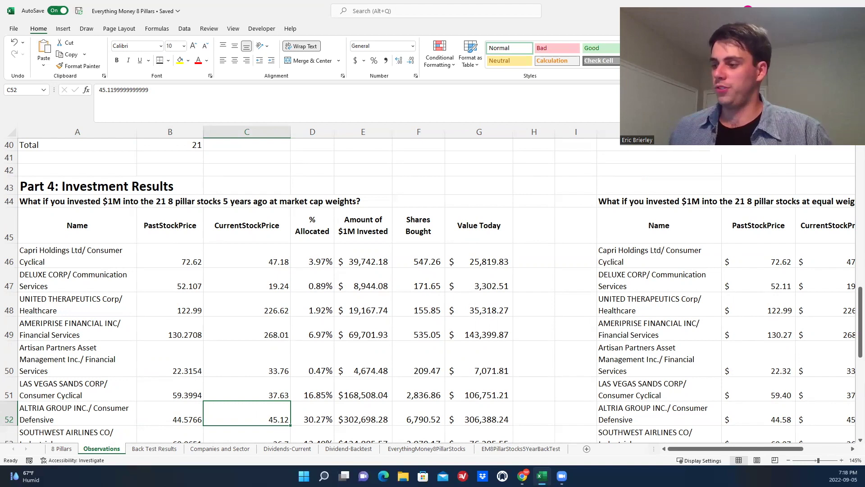
- Switch to Tickernomics in Chrome and look up Altria Group by its ticker MO in the companies list
mouse_move(523, 475)
left_click(477, 423)
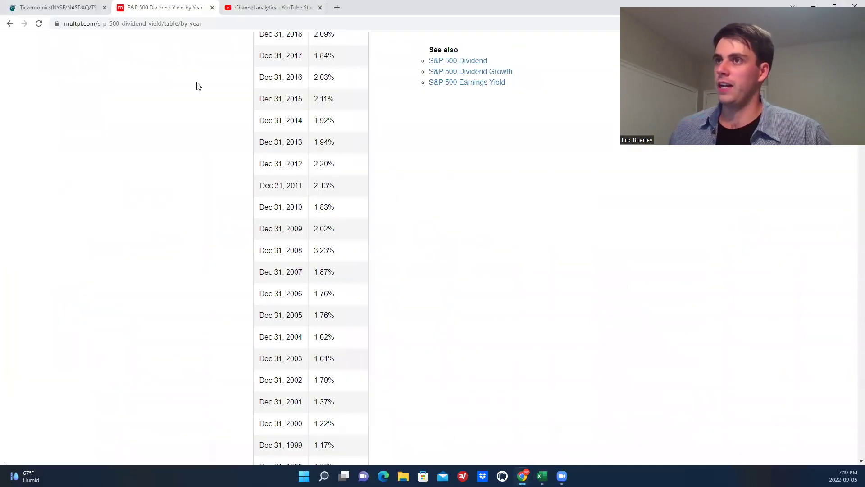
left_click(37, 8)
left_click(579, 73)
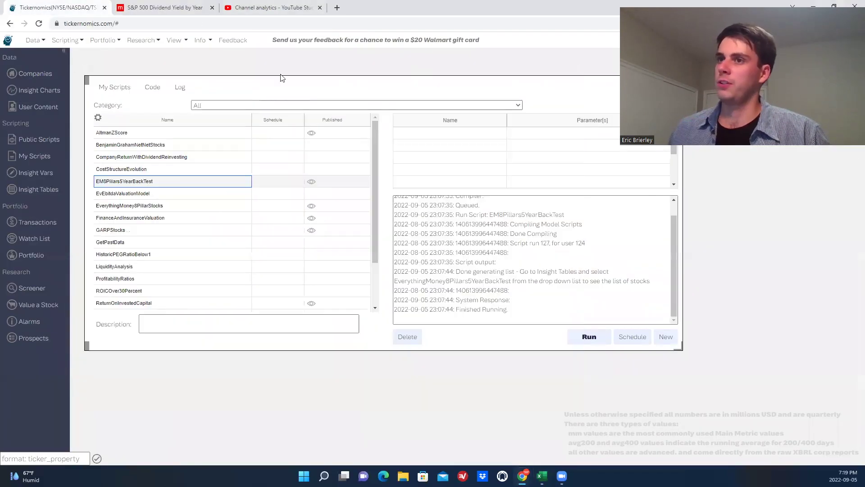
left_click(43, 74)
left_click(208, 143)
type("mo")
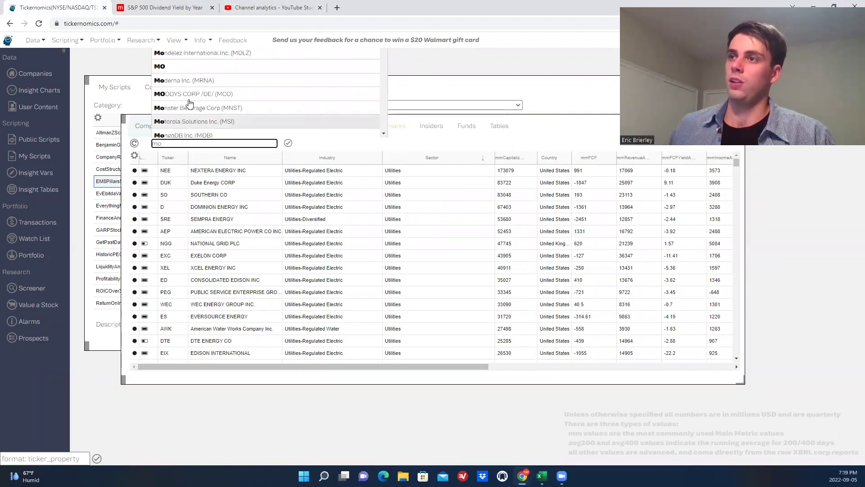
left_click(187, 65)
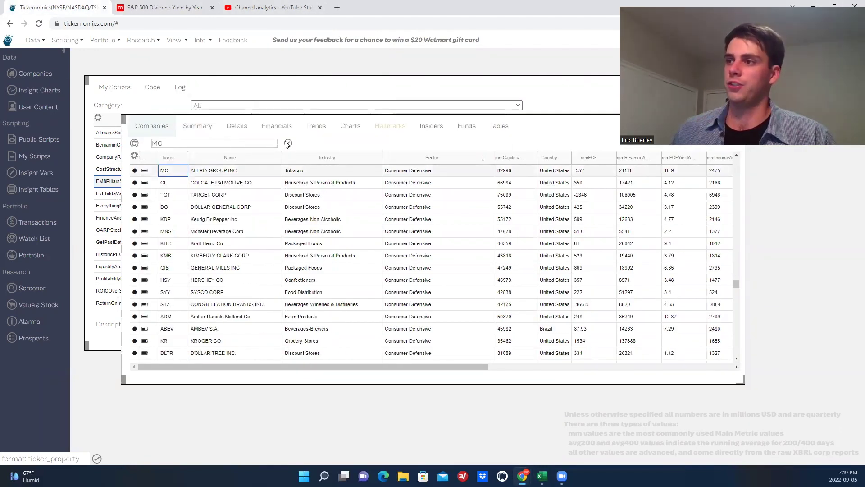
- Chart Altria Group's dividend history (mmDividendUSD), followed by its dividend yield (mmDividendYield)
left_click(350, 126)
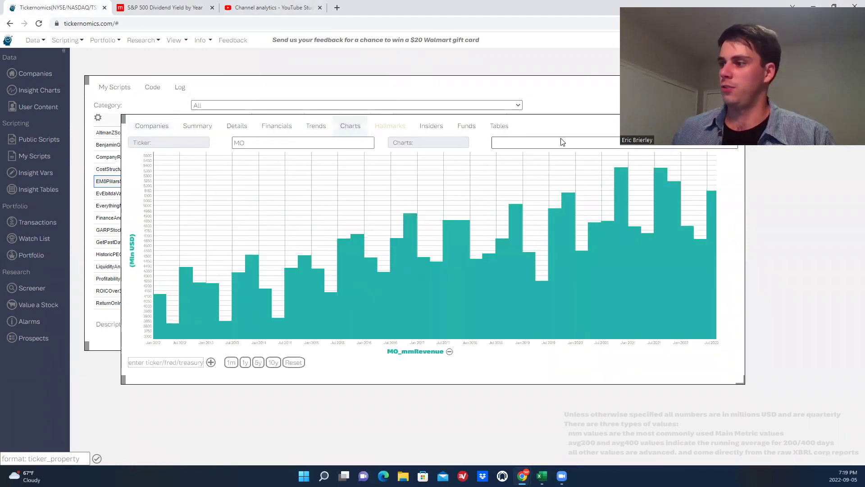
left_click(563, 143)
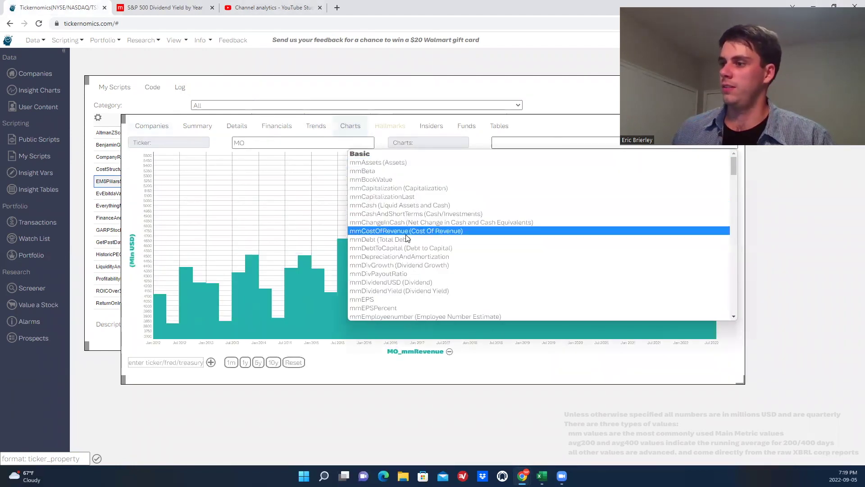
left_click(400, 282)
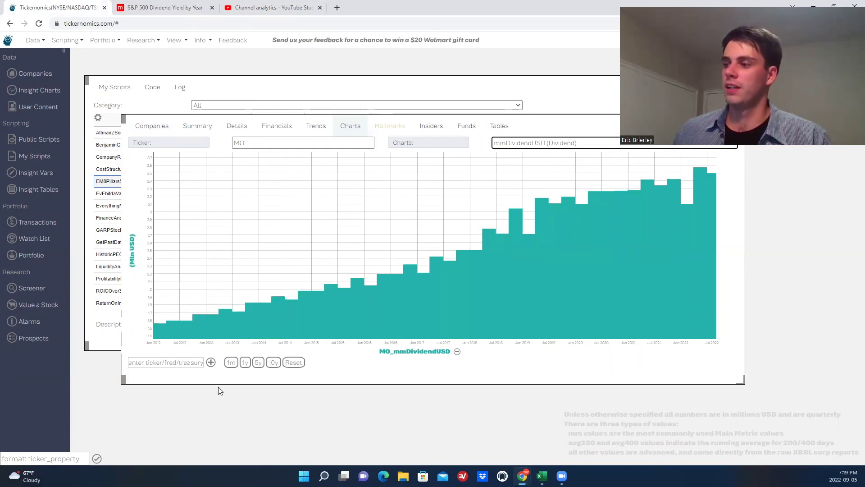
left_click(573, 145)
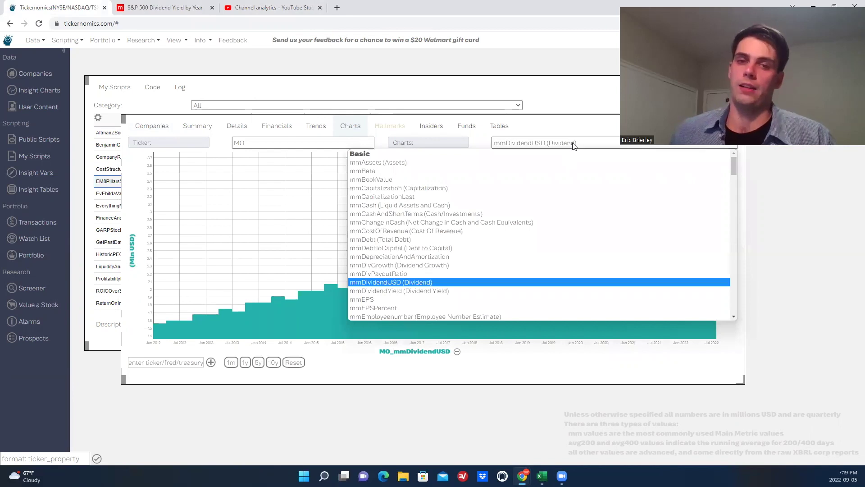
left_click(441, 291)
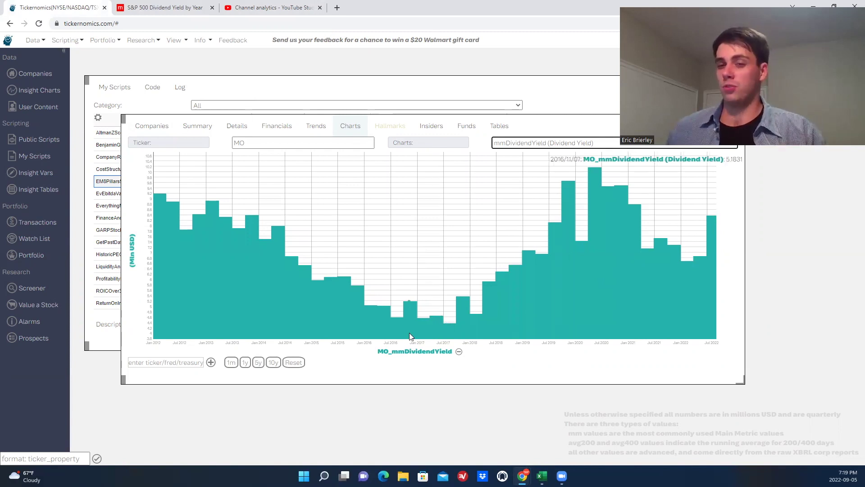
- Switch back to the Excel workbook and examine Total Value Today for the market-cap-weighted portfolio
mouse_move(542, 475)
left_click(525, 451)
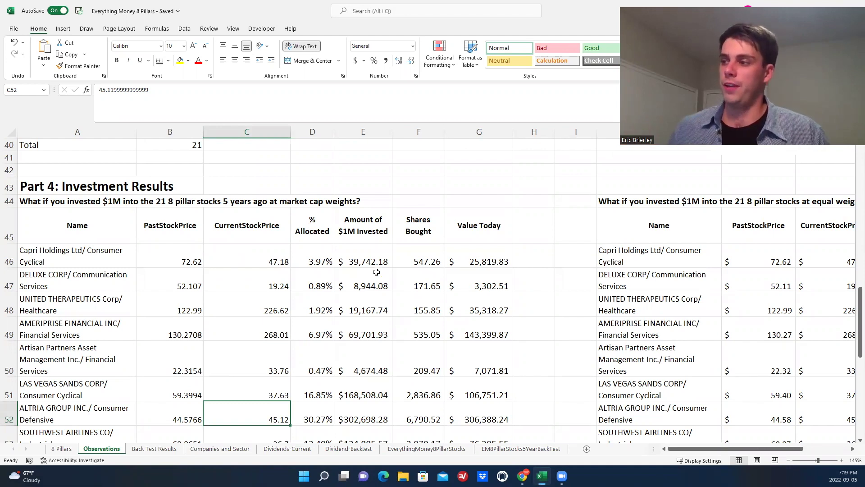
scroll(376, 270, "down", 4)
scroll(377, 270, "down", 2)
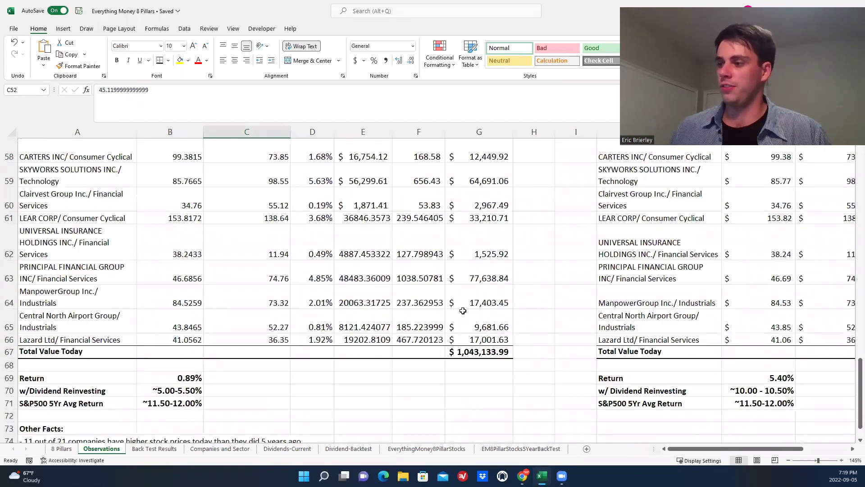
left_click(101, 351)
left_click(180, 349)
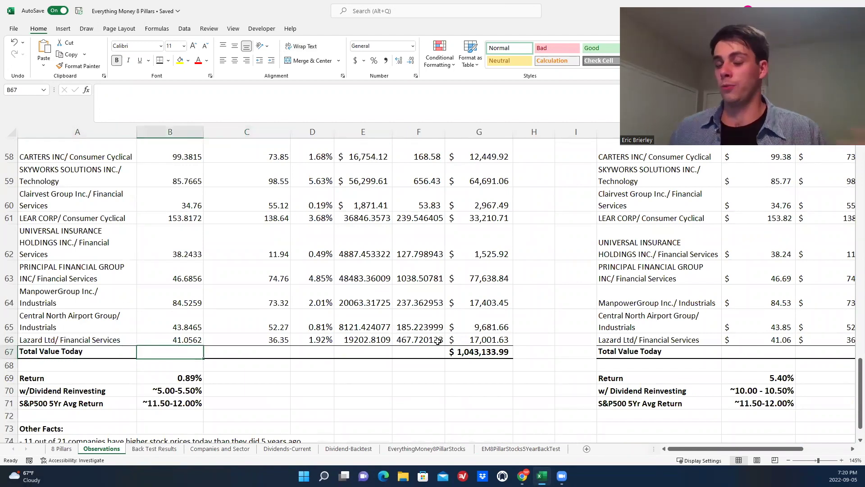
left_click(464, 351)
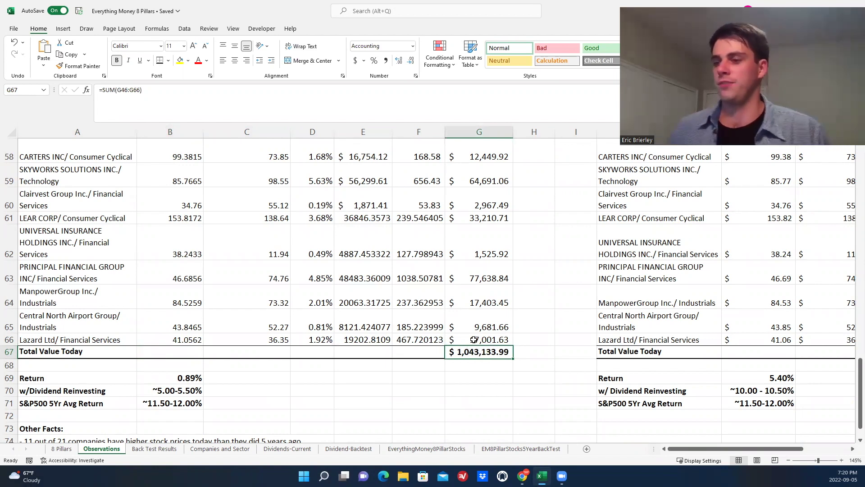
- Compare the market-cap-weighted return, with and without dividend reinvesting, against the S&P500 five-year average return
left_click(184, 378)
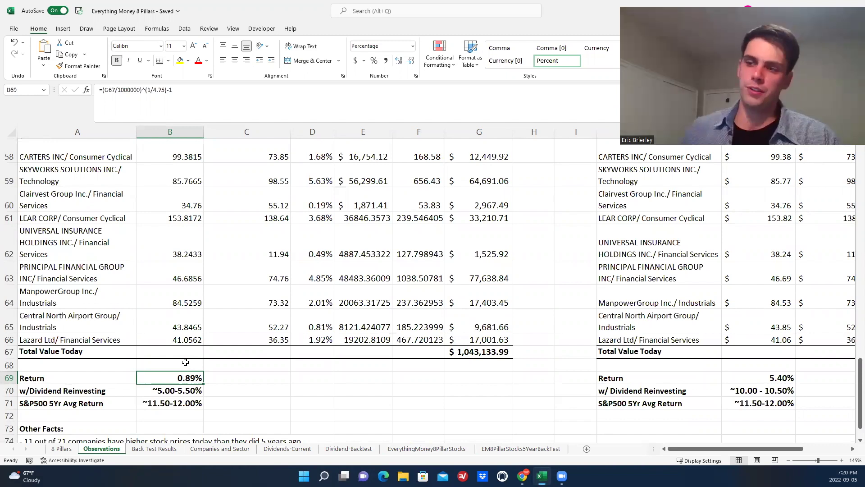
left_click(185, 391)
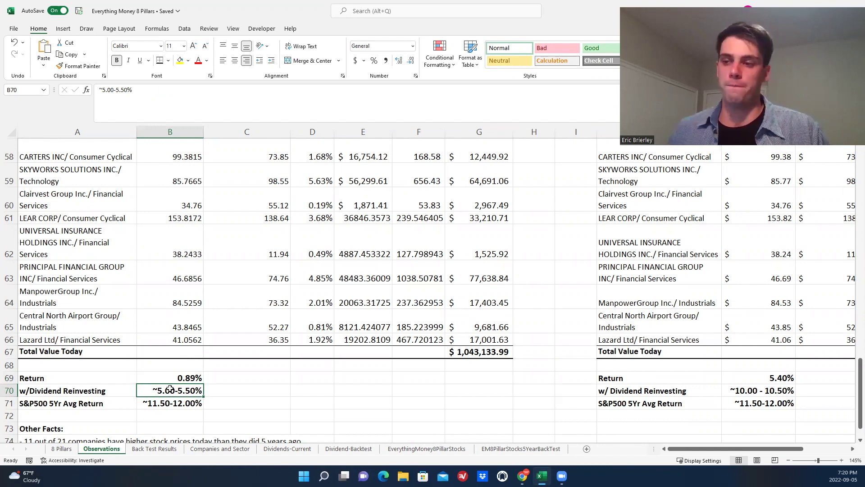
left_click(150, 404)
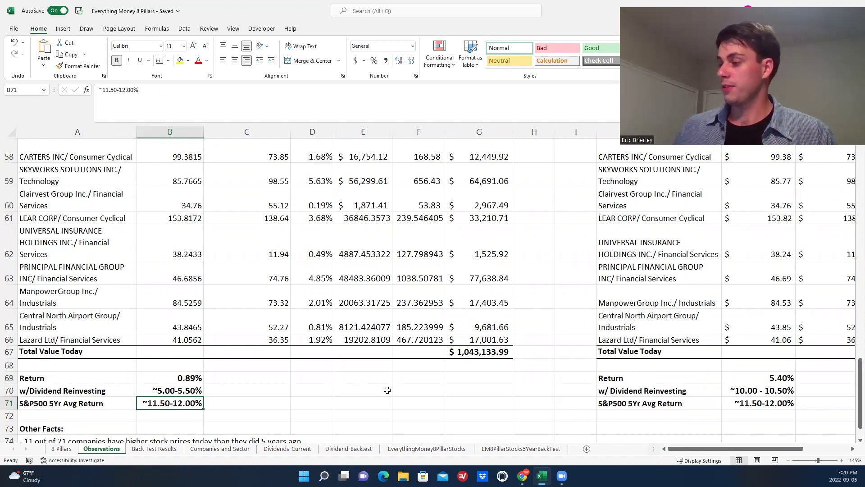
- Bring up the table for $1M invested in the 21 eight-pillar stocks at equal weightings, starting from its headings
left_click(472, 386)
key("Right")
key("Right")
key("Right")
key("Right")
key("Right")
key("Right")
key("Right")
key("Right")
key("Right")
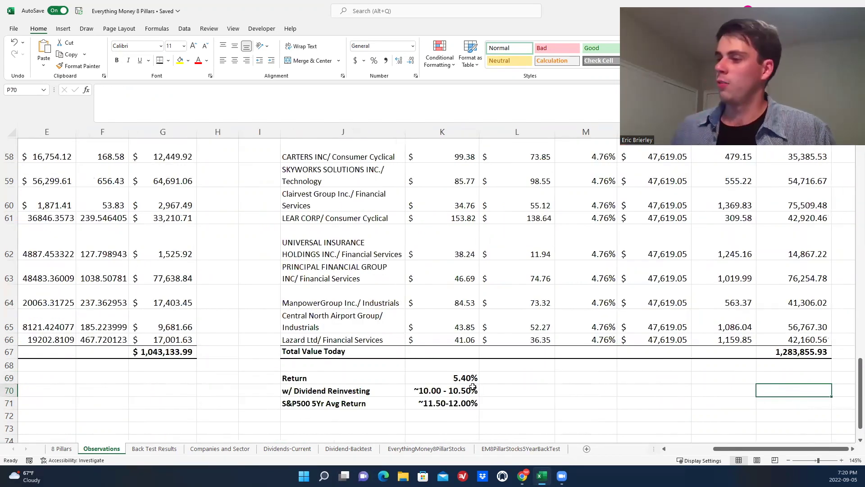
scroll(360, 336, "up", 1)
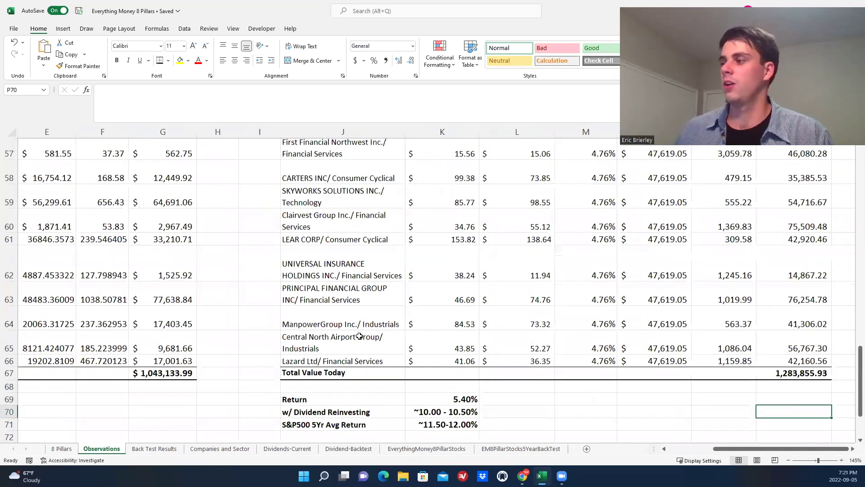
scroll(359, 336, "up", 5)
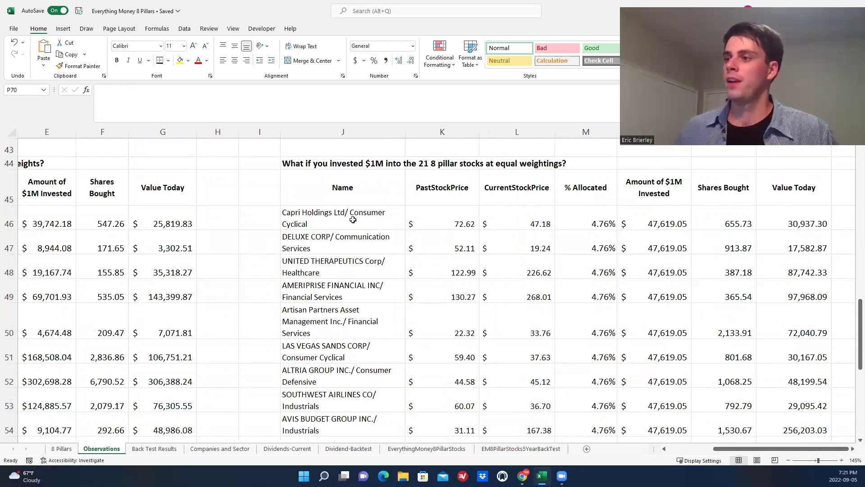
- Examine the first rows of the equal-weight table, covering Capri Holdings' prices, allocation, amount invested and shares bought
left_click(429, 218)
left_click(543, 218)
left_click(586, 217)
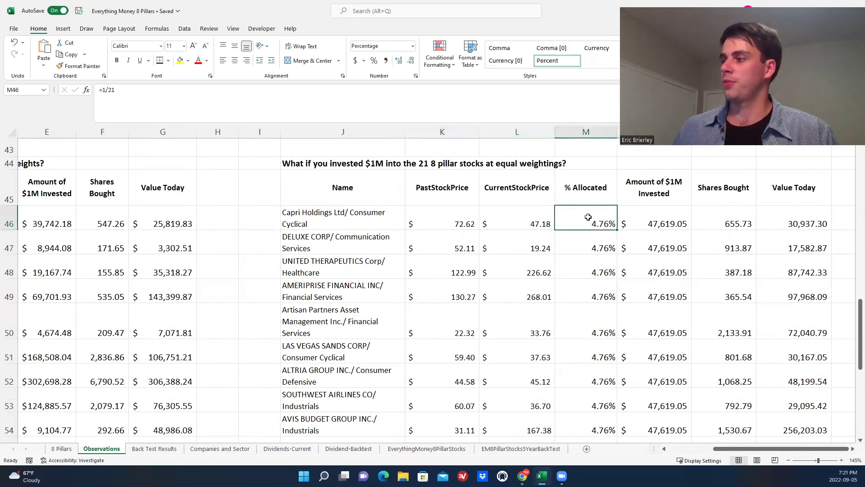
left_click(586, 237)
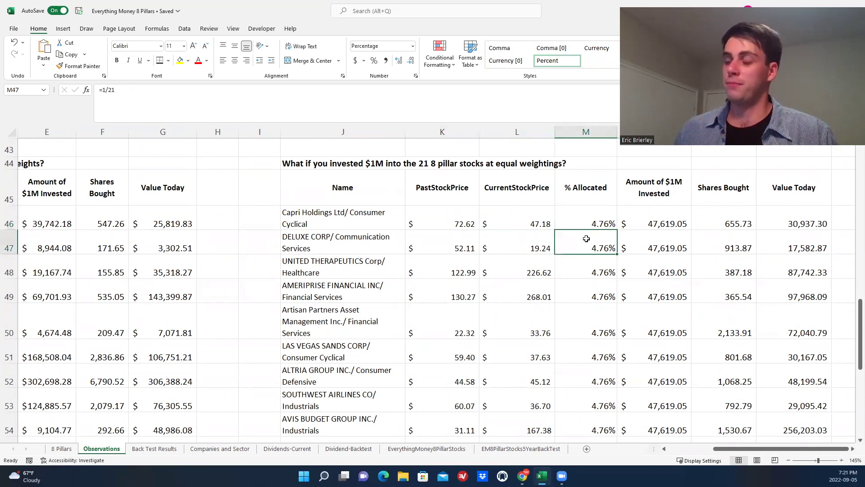
left_click(657, 219)
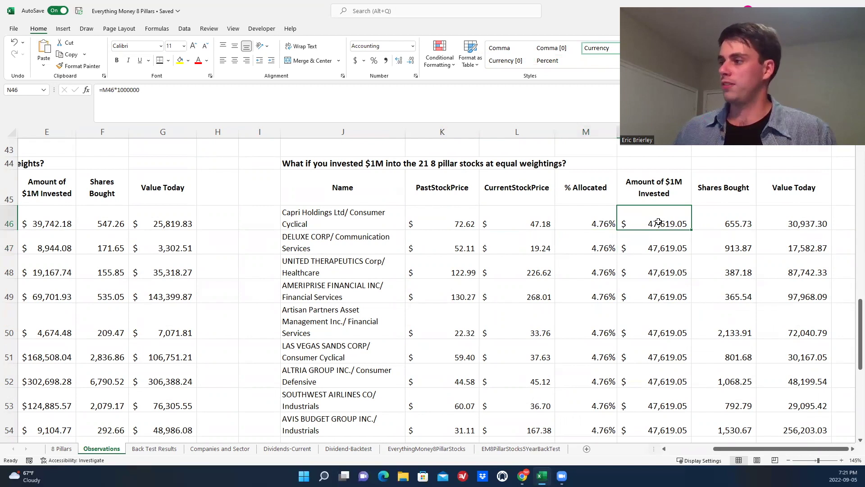
left_click(722, 225)
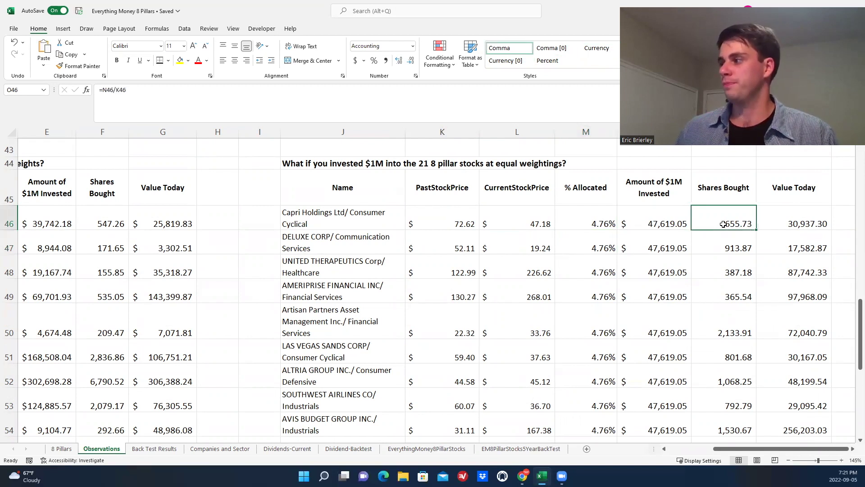
- Review the equal-weight portfolio's Total Value Today, its return and its return with dividend reinvesting
scroll(728, 247, "down", 4)
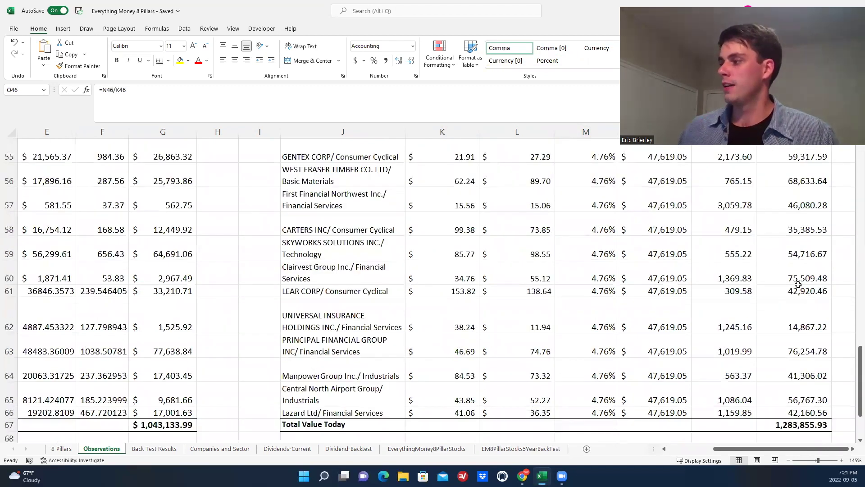
scroll(794, 277, "down", 2)
left_click(794, 277)
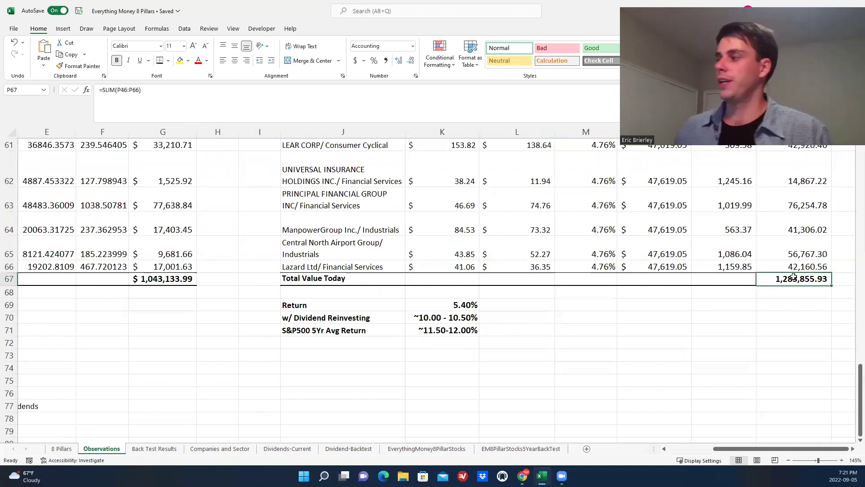
left_click(469, 305)
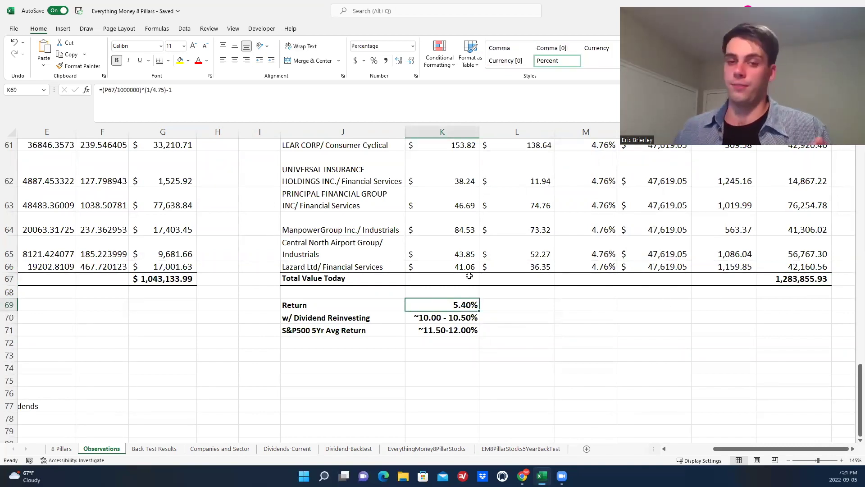
left_click(434, 318)
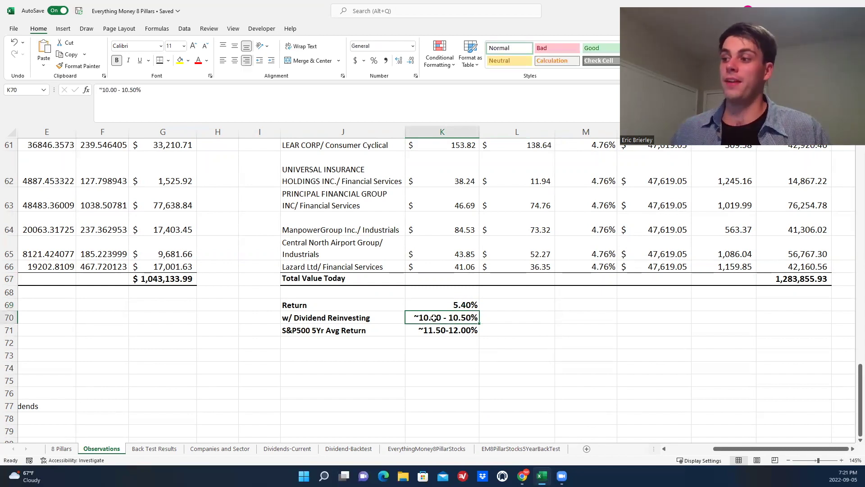